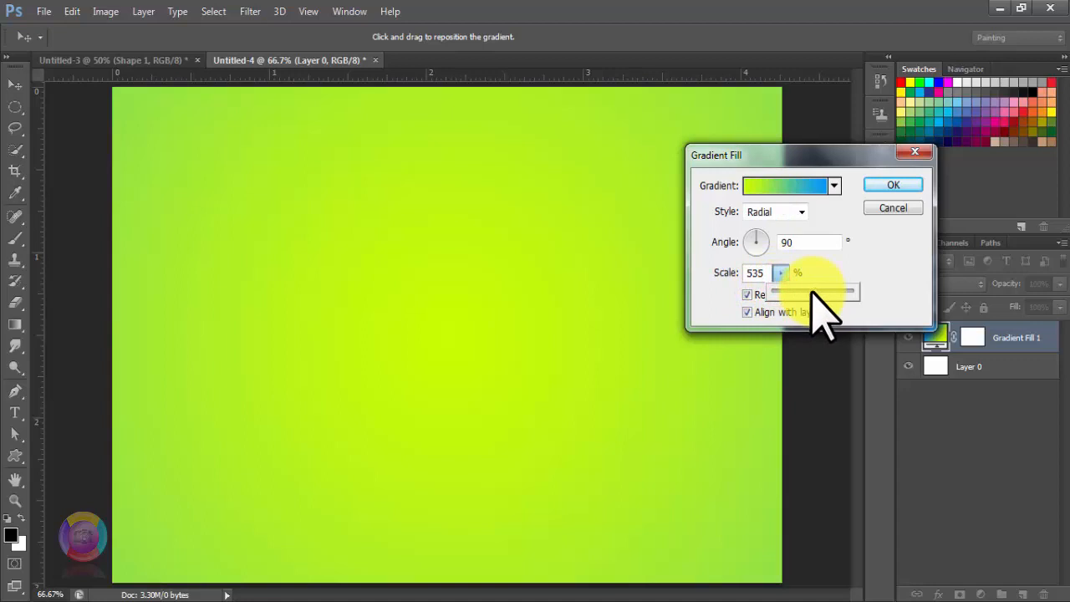
Reduce the radial gradient fill's scale to about 280% and apply it as the background.
mouse_move(812, 291)
left_mouse_down()
mouse_move(781, 293)
mouse_move(791, 294)
left_mouse_up()
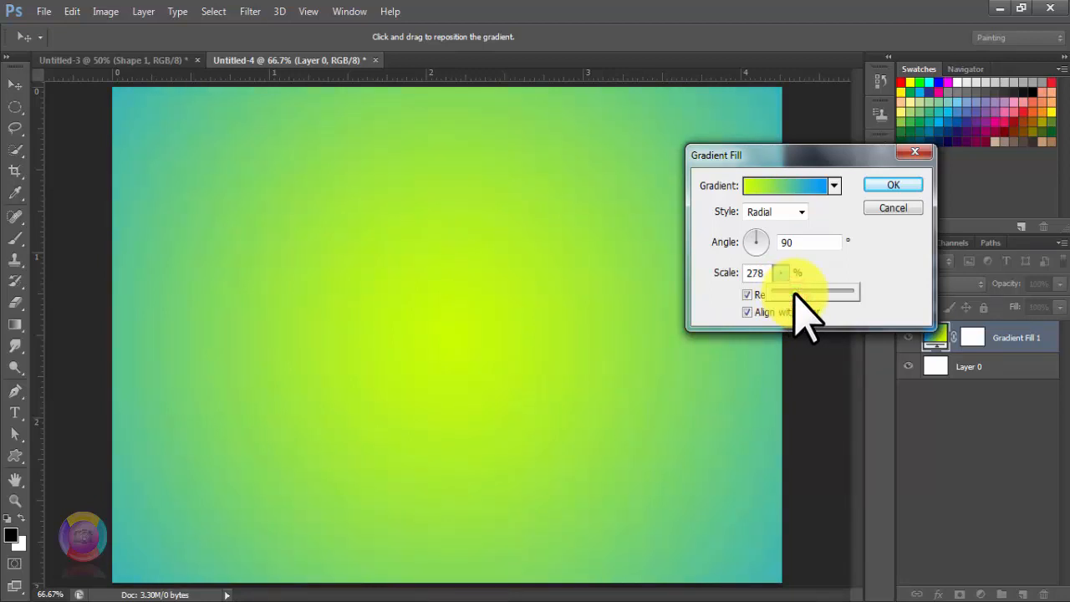
left_click(897, 186)
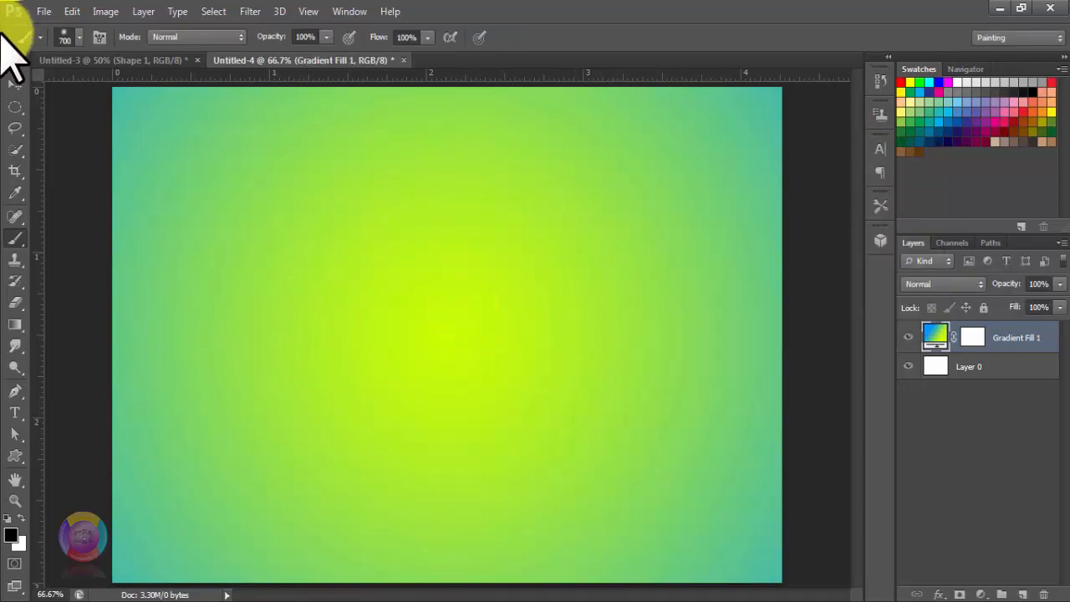
Draw an elliptical selection about 0.87 in wide and 0.90 in high near the middle of the canvas.
left_click(15, 86)
left_click(17, 107)
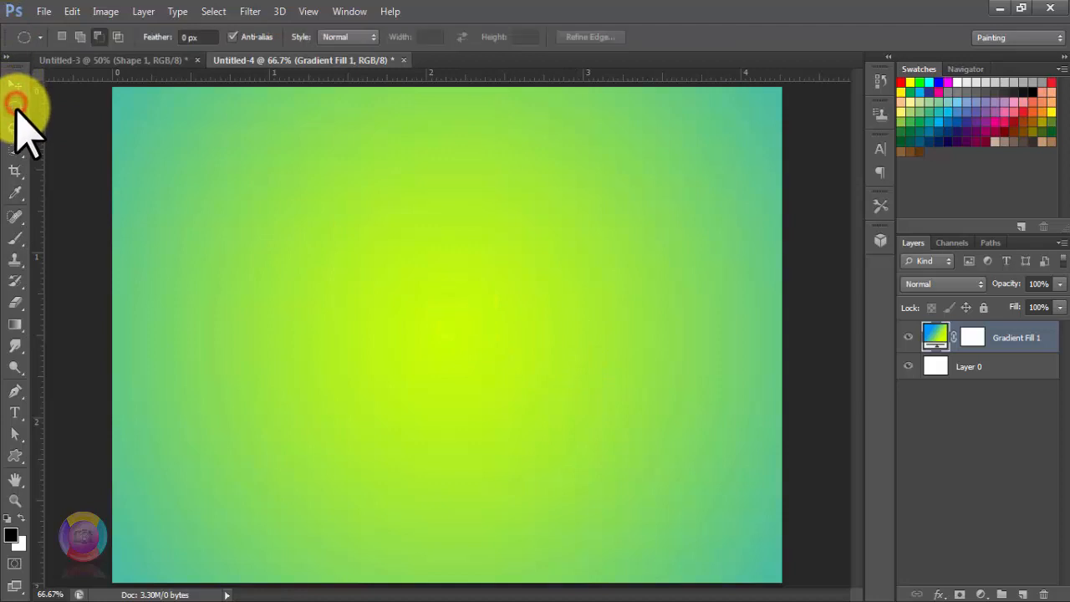
left_click(60, 122)
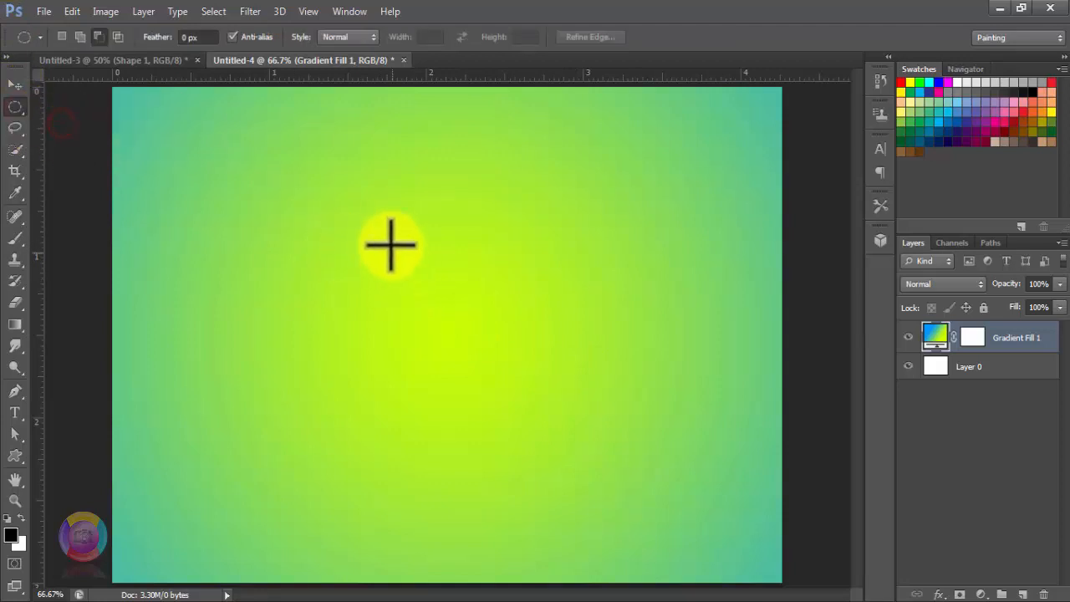
left_click_drag(362, 215, 497, 359)
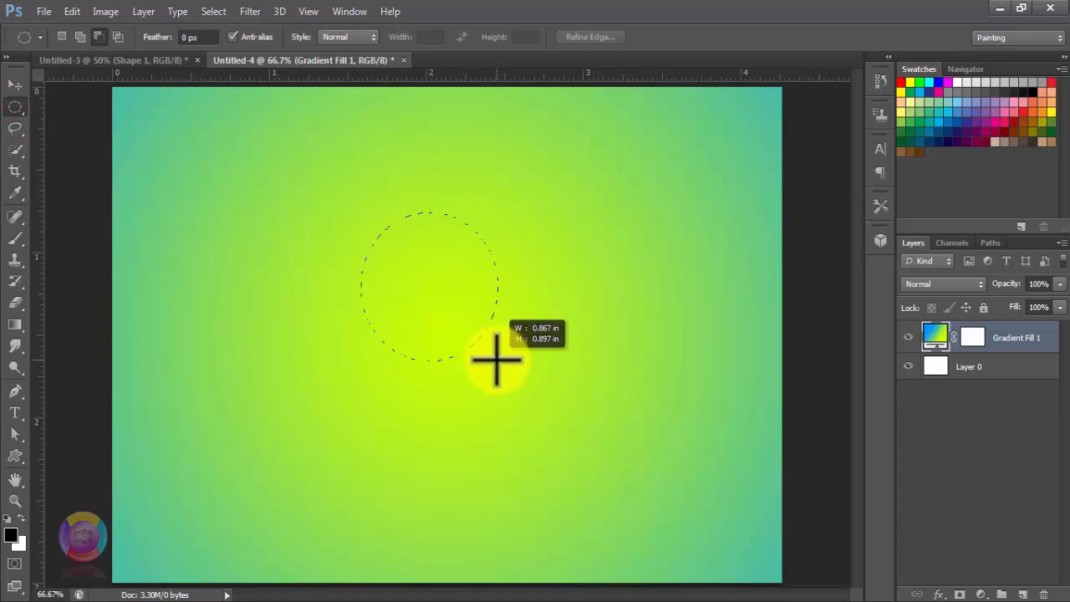
left_click_drag(496, 359, 499, 359)
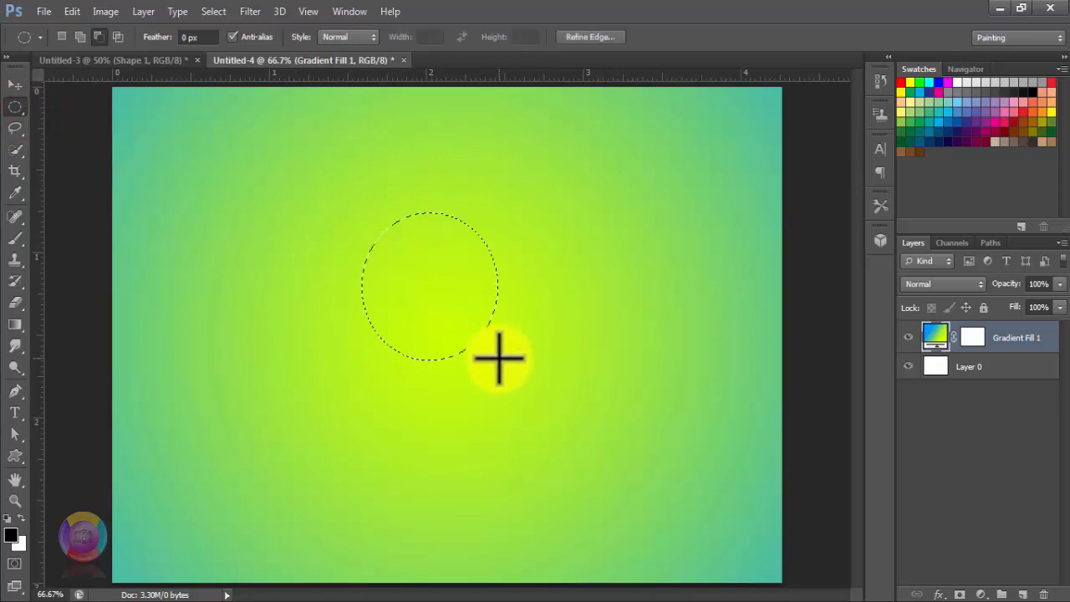
Fill the elliptical selection with white on a new layer and move the white circle to the centre of the background glow.
left_click(1022, 593)
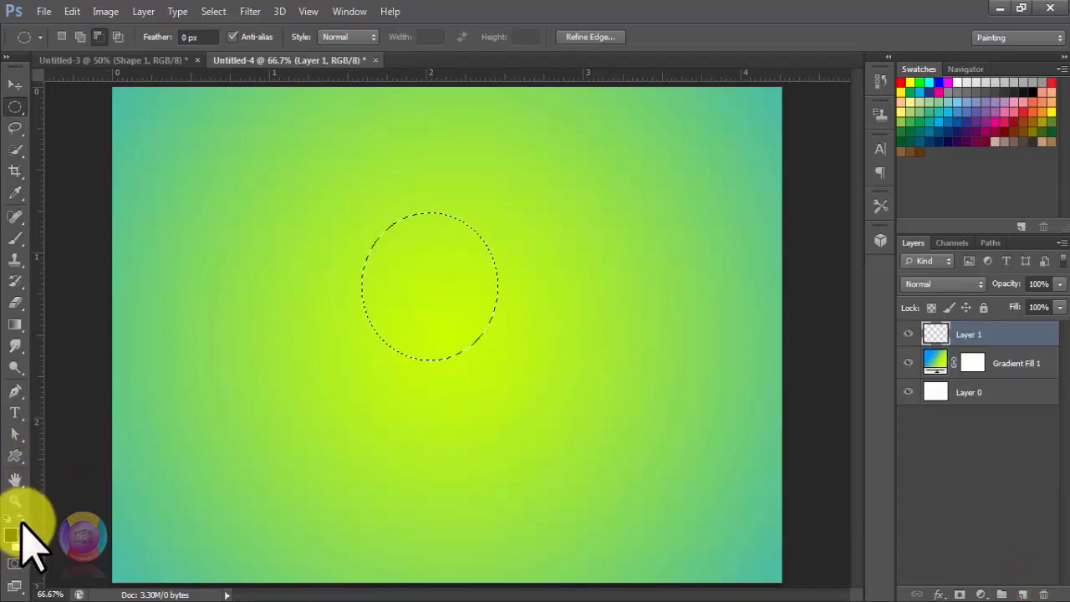
left_click(15, 327)
left_click(67, 338)
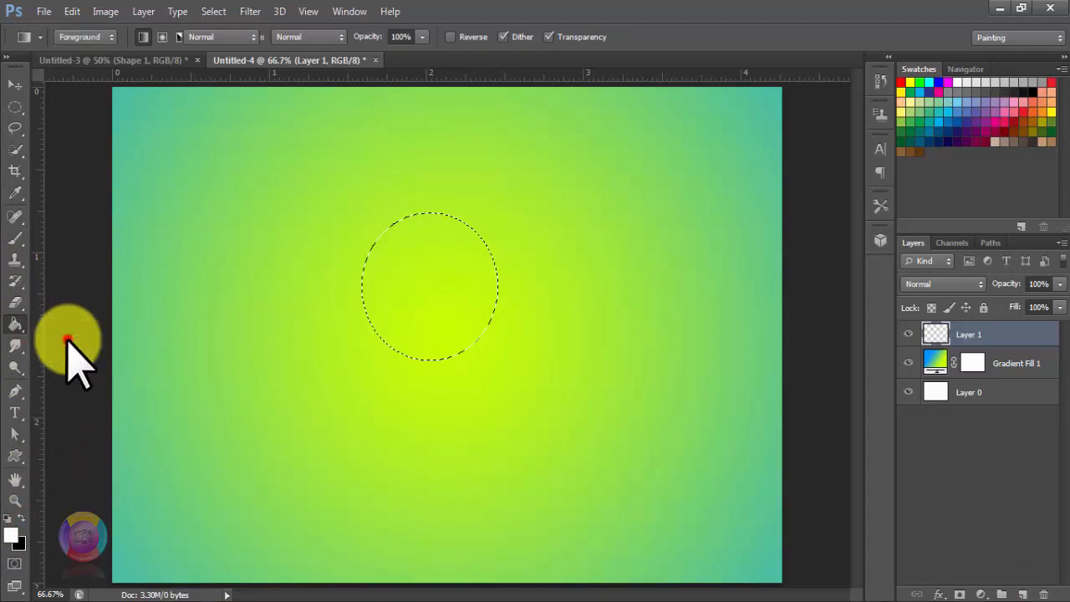
left_click(423, 278)
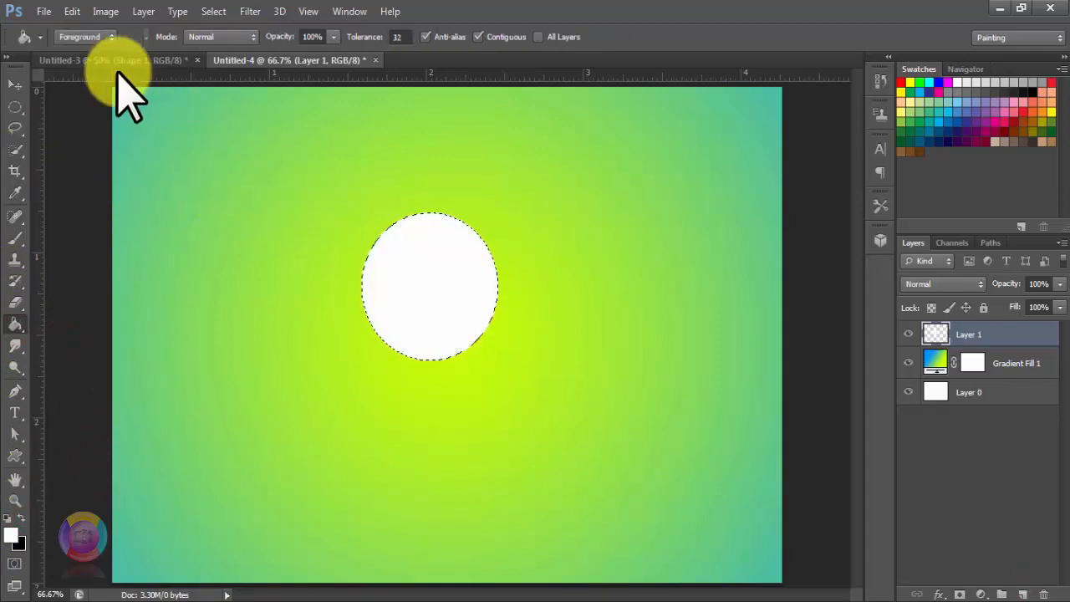
left_click(15, 85)
left_click_drag(449, 279, 474, 306)
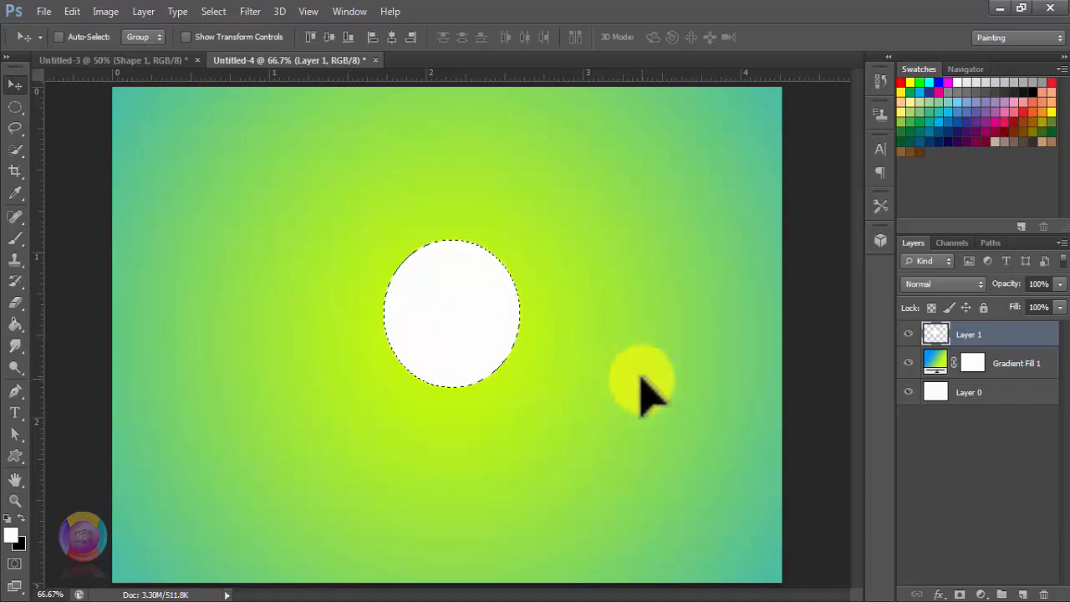
Add a linear black-to-white Gradient Overlay to the white circle with a -90° angle and 28% opacity.
right_click(995, 334)
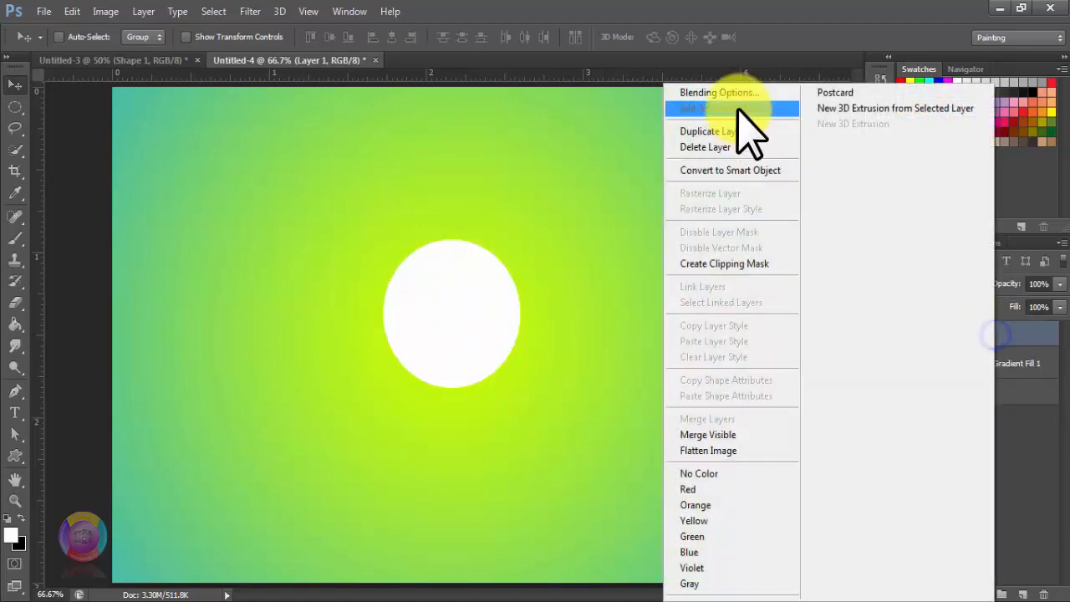
left_click(732, 93)
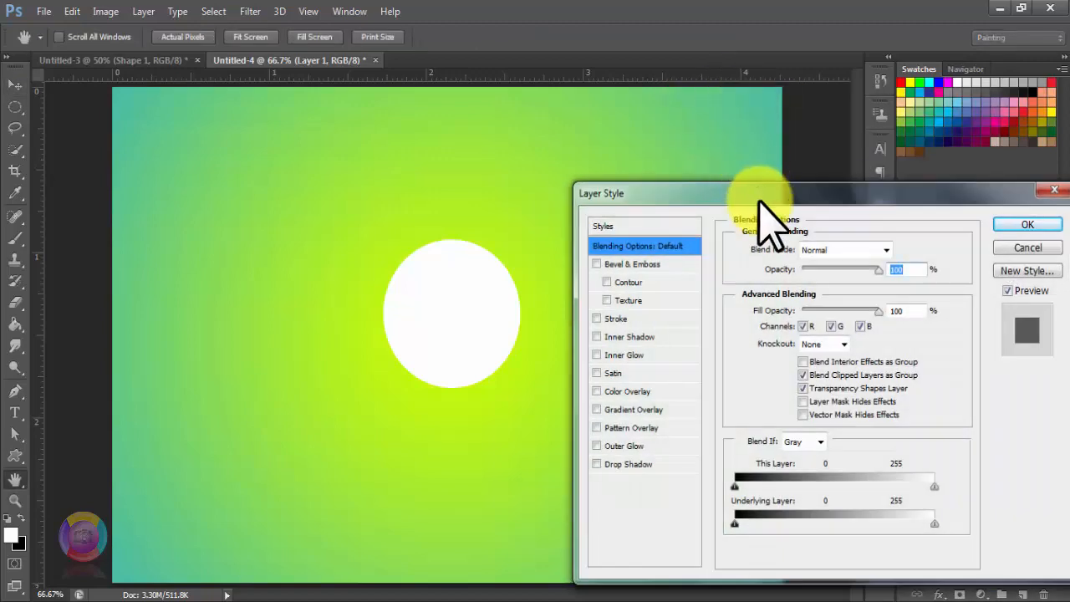
left_click_drag(759, 199, 779, 142)
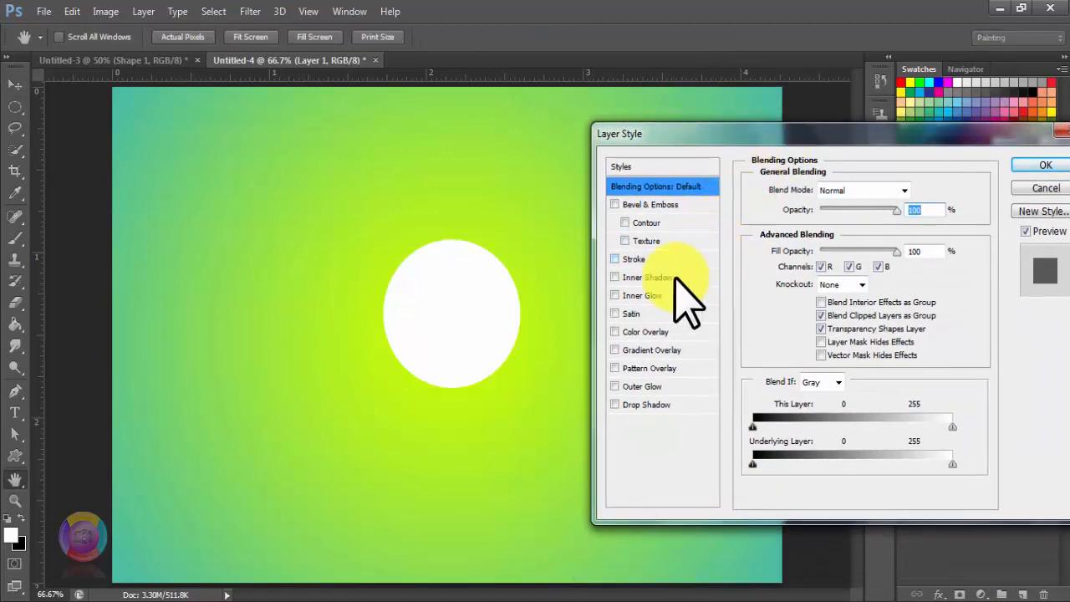
left_click(651, 351)
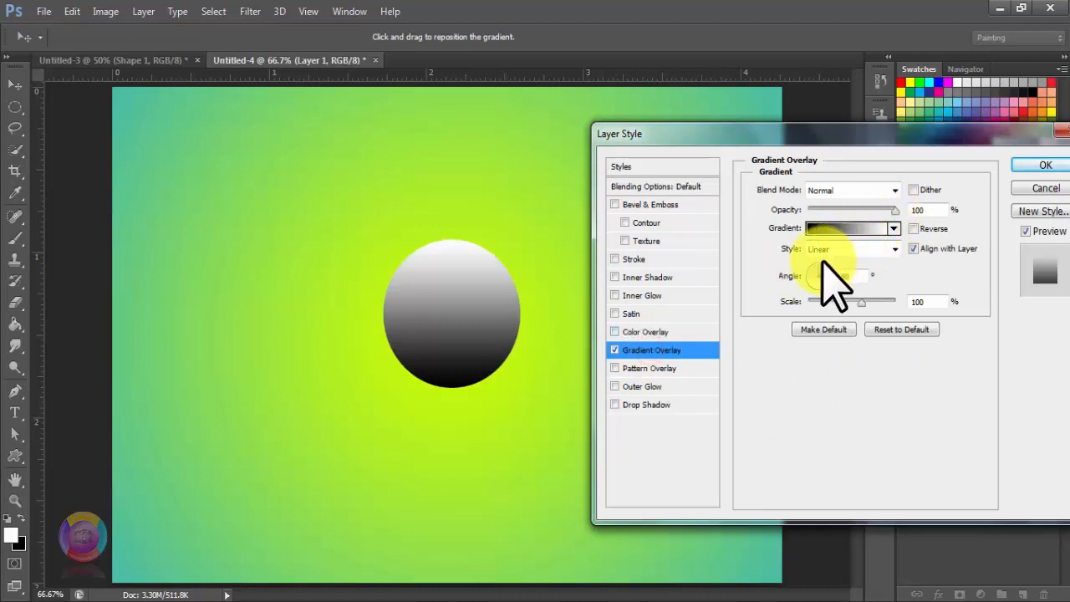
left_click_drag(816, 269, 819, 293)
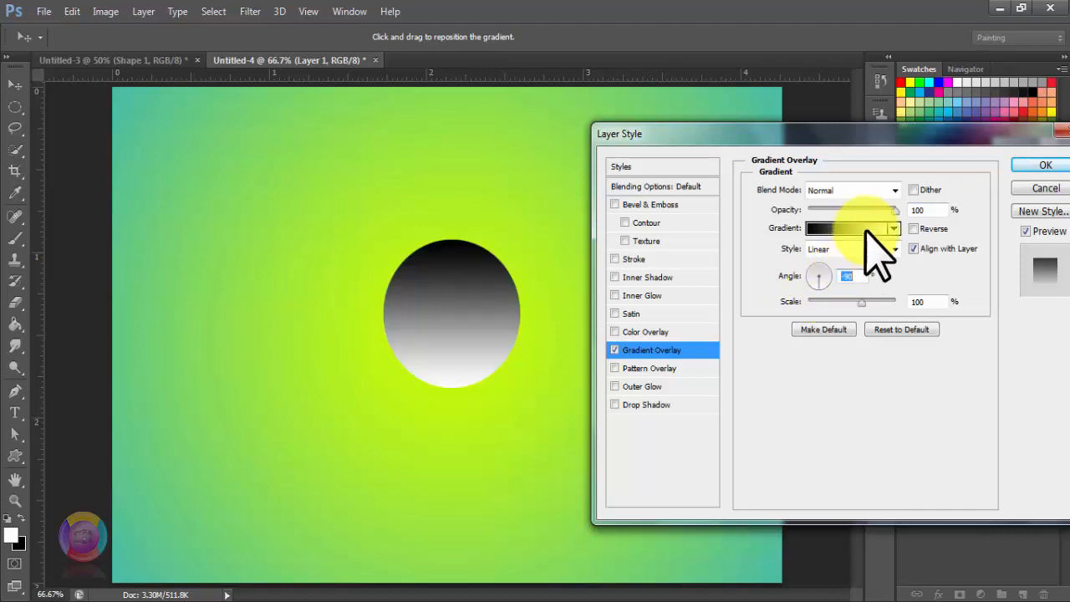
left_click_drag(892, 210, 832, 210)
left_click(505, 306)
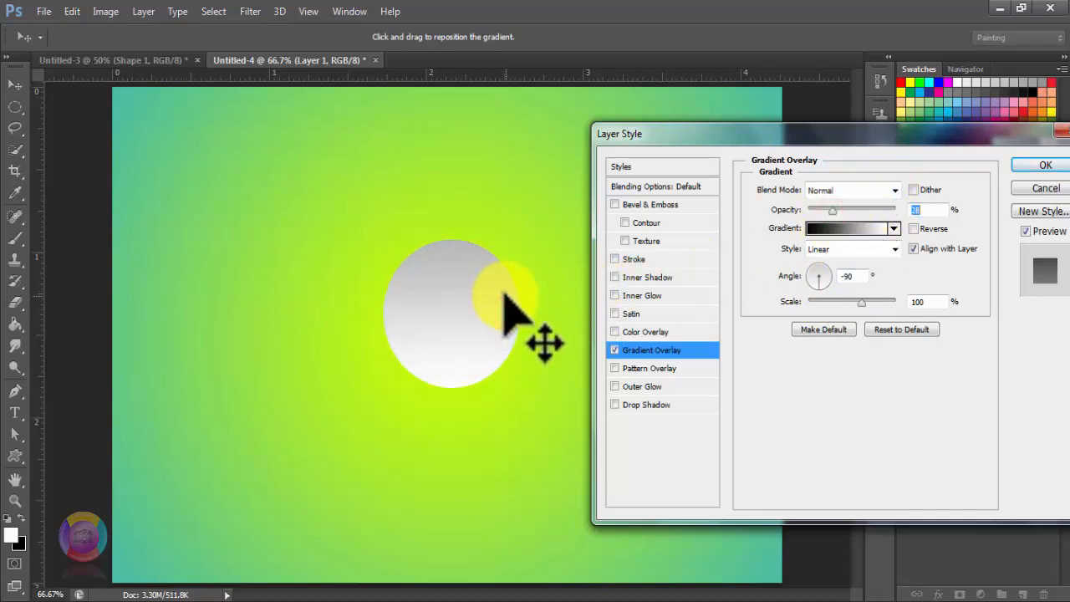
mouse_move(505, 306)
left_mouse_down()
mouse_move(531, 394)
mouse_move(528, 368)
mouse_move(488, 314)
left_mouse_up()
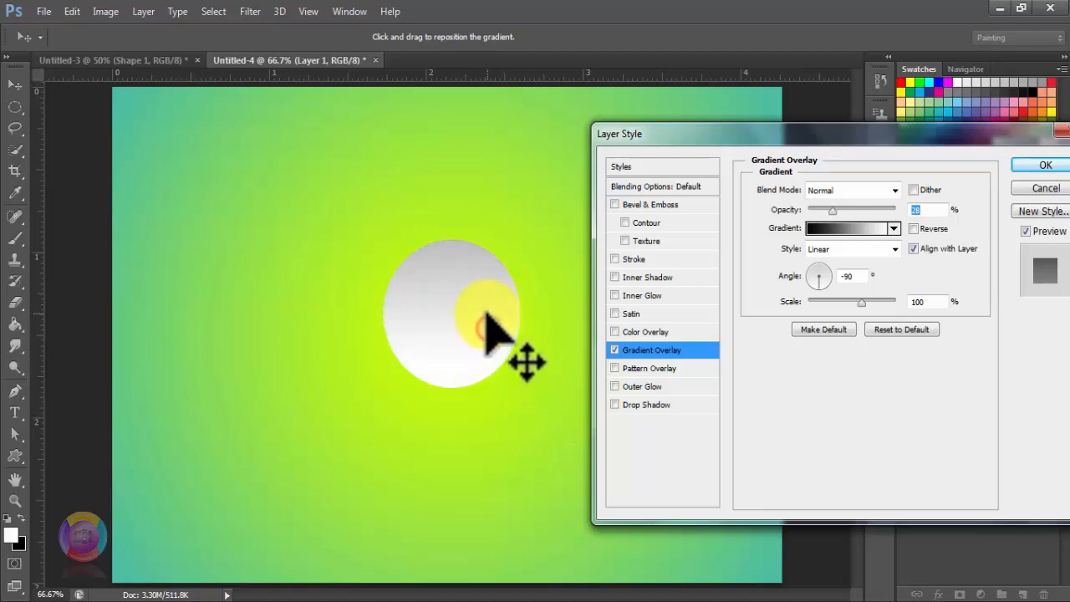
Add Bevel & Emboss with about 266% depth and an Outer Glow with 96% opacity, 6% spread and 21 px size to the circle.
left_click(633, 205)
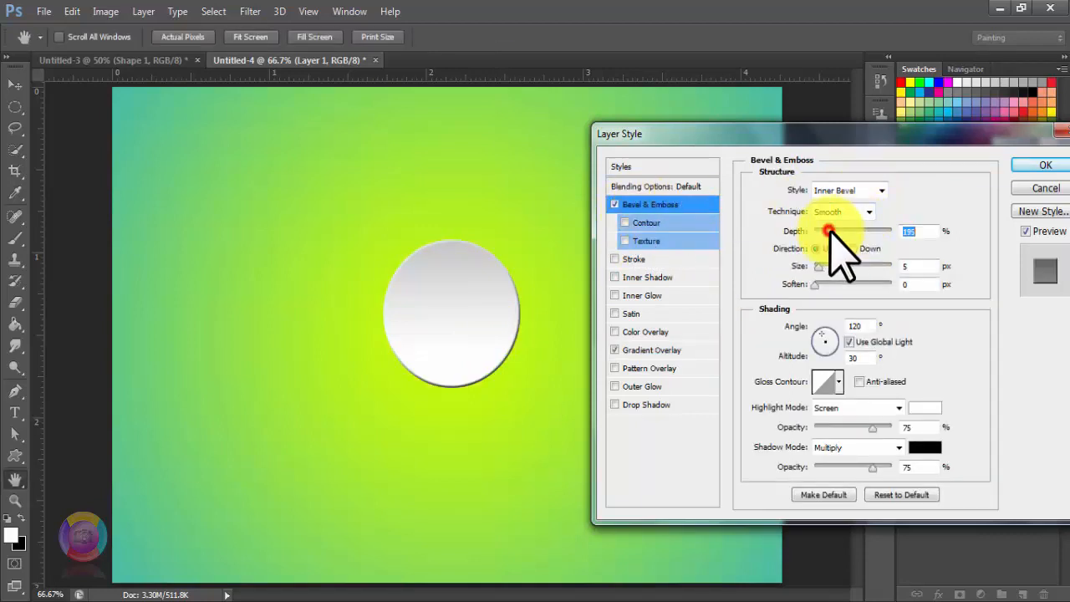
left_click_drag(834, 233, 832, 233)
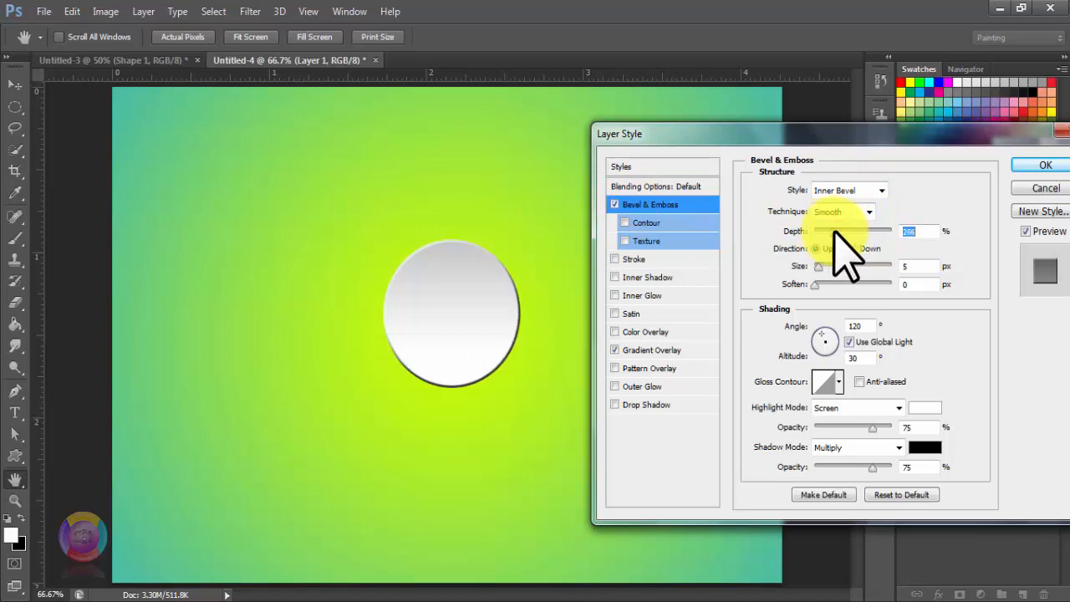
left_click(642, 387)
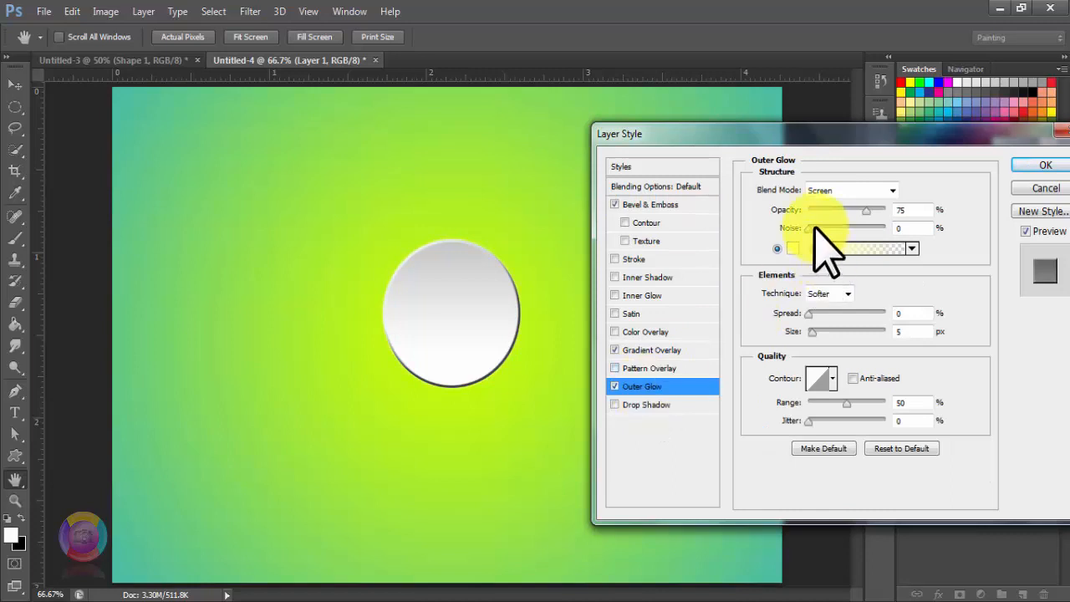
left_click_drag(871, 207, 881, 209)
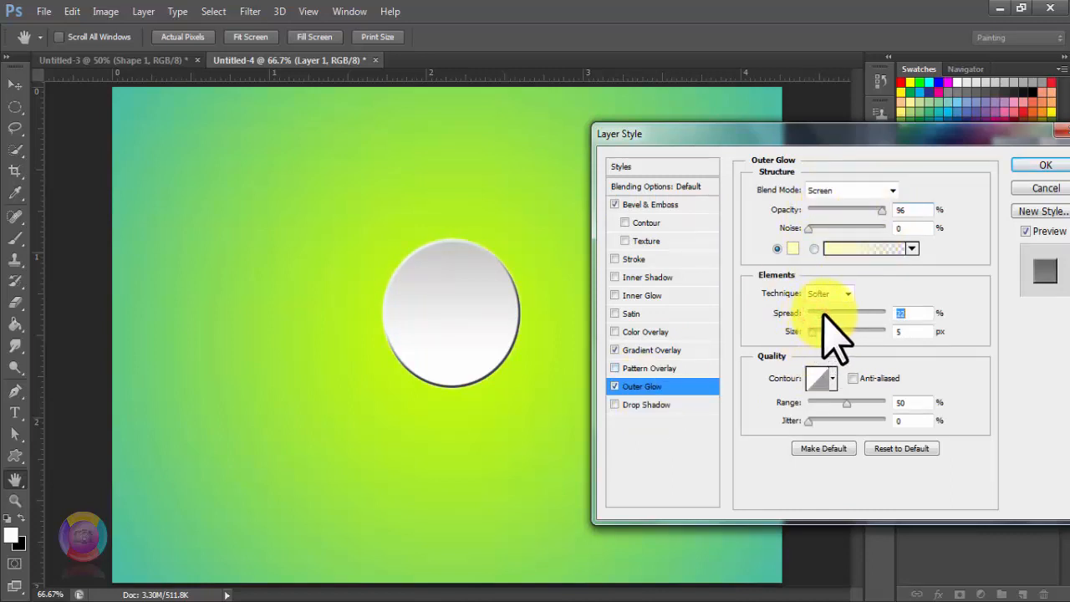
left_click_drag(822, 311, 811, 327)
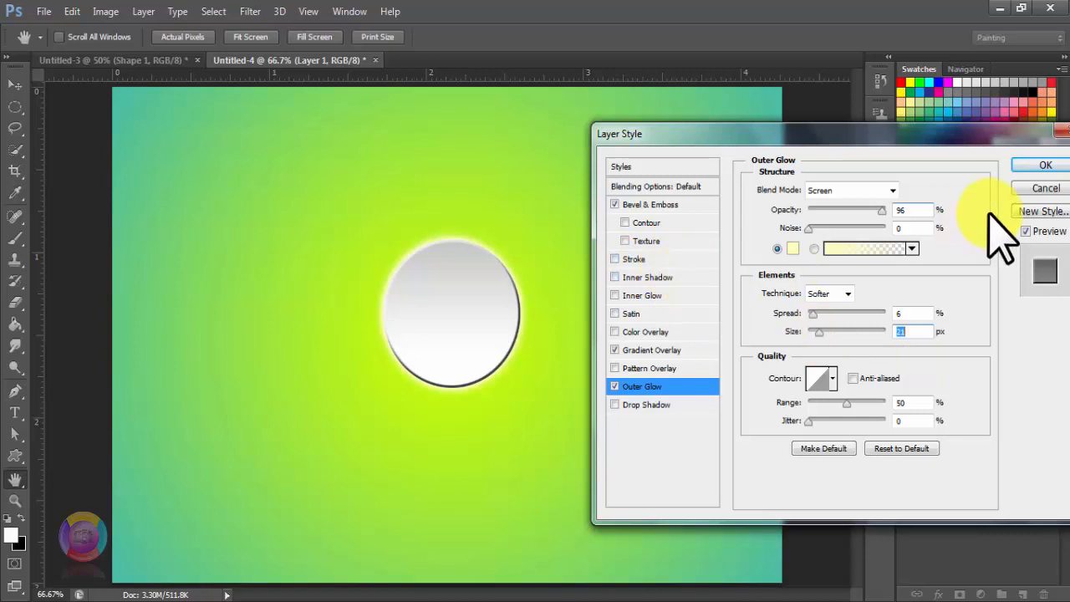
left_click(1047, 165)
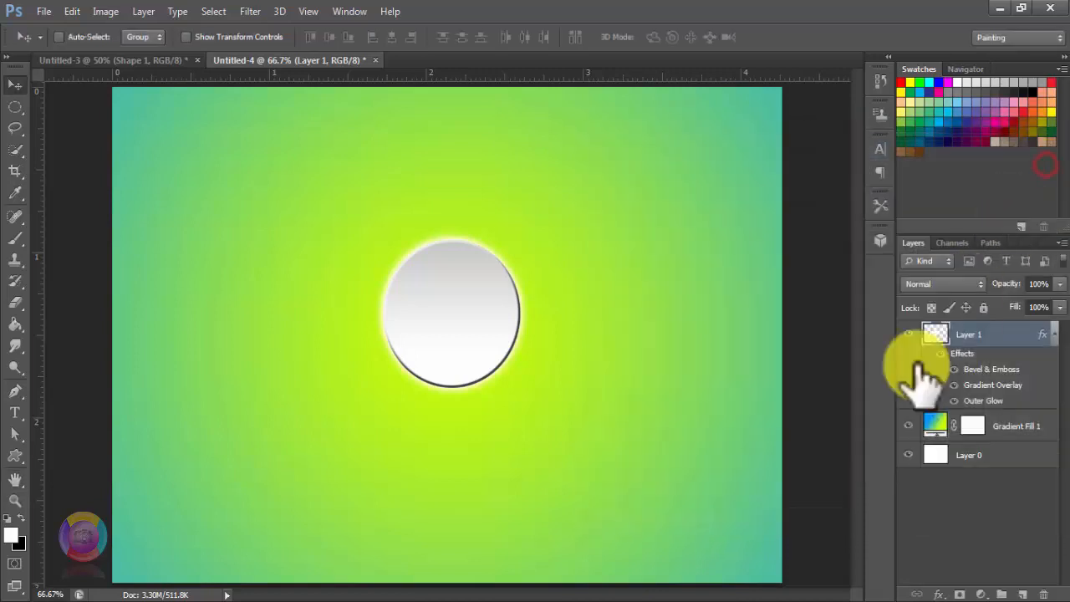
Compare the canvas with the circle layer hidden and shown, and the circle with and without its effects.
left_click(912, 334)
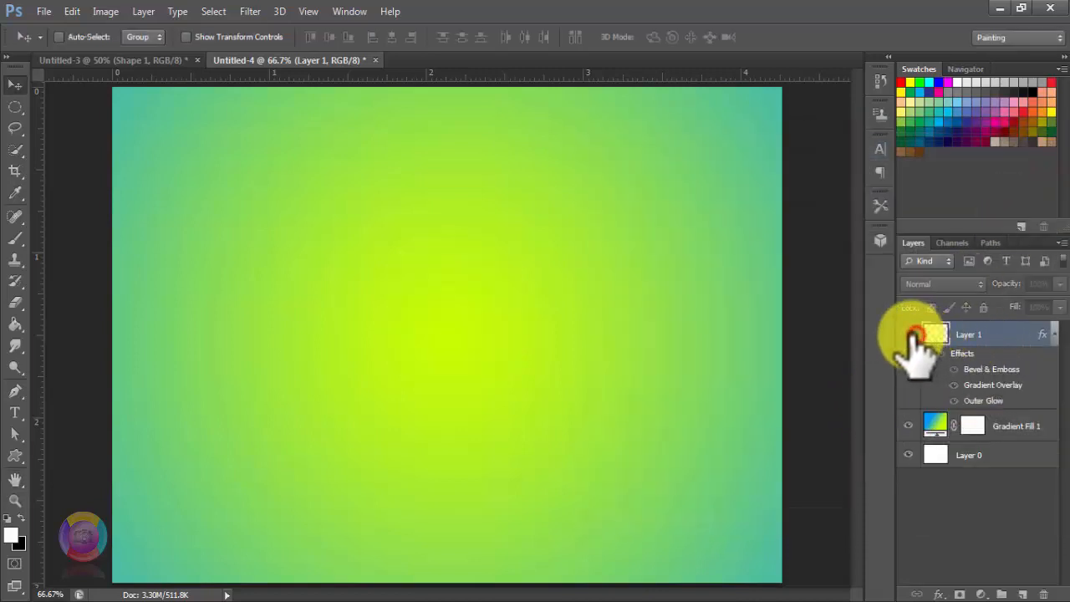
left_click(912, 335)
left_click(947, 355)
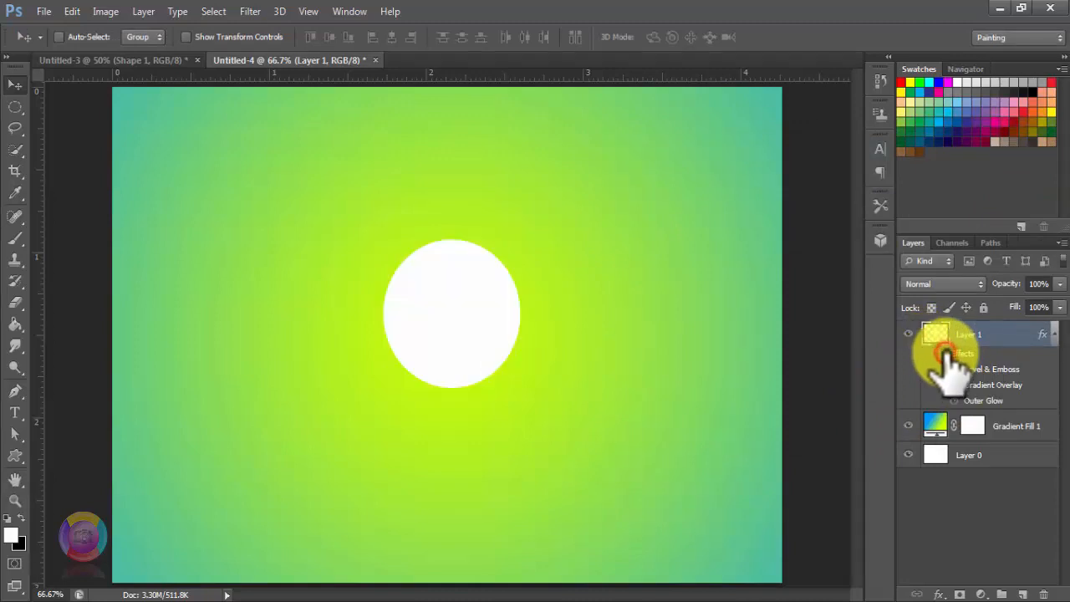
left_click(946, 354)
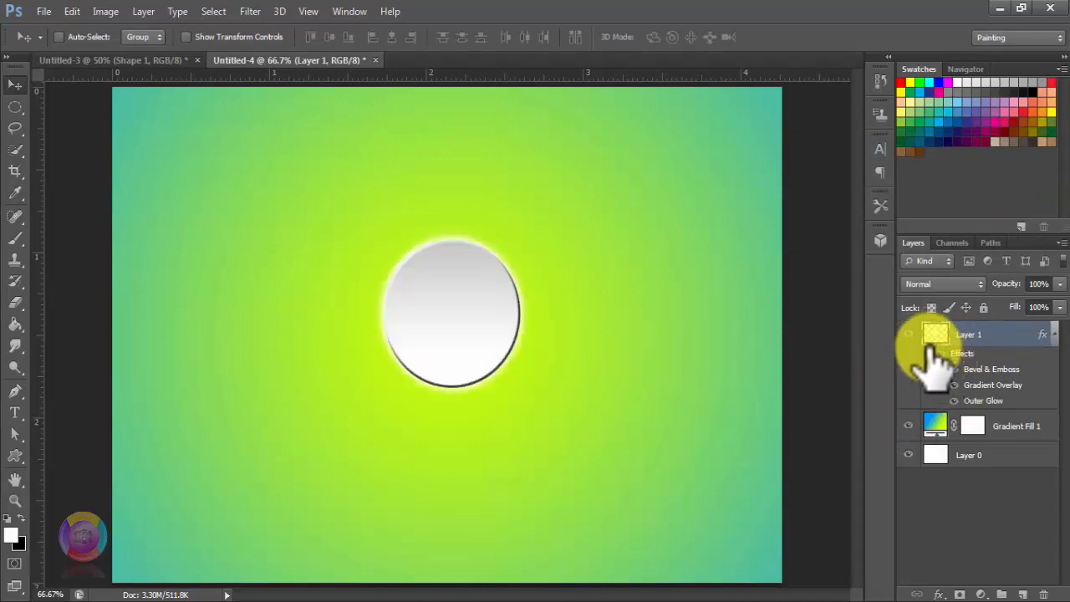
Duplicate the styled circle layer and enlarge the copy to well over one and a half times its size.
key("ctrl+j")
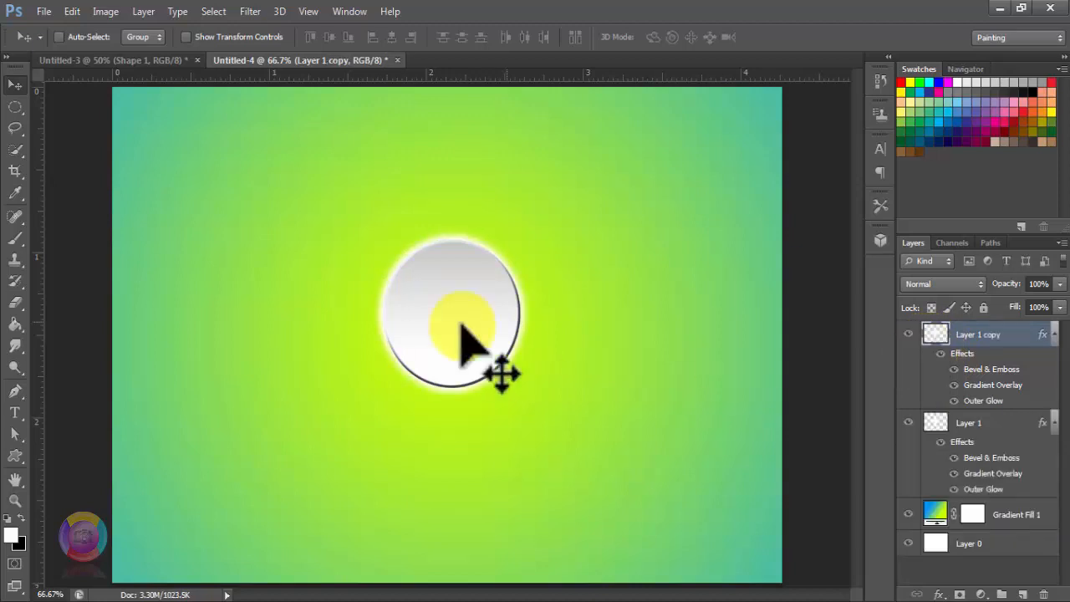
key("ctrl+t")
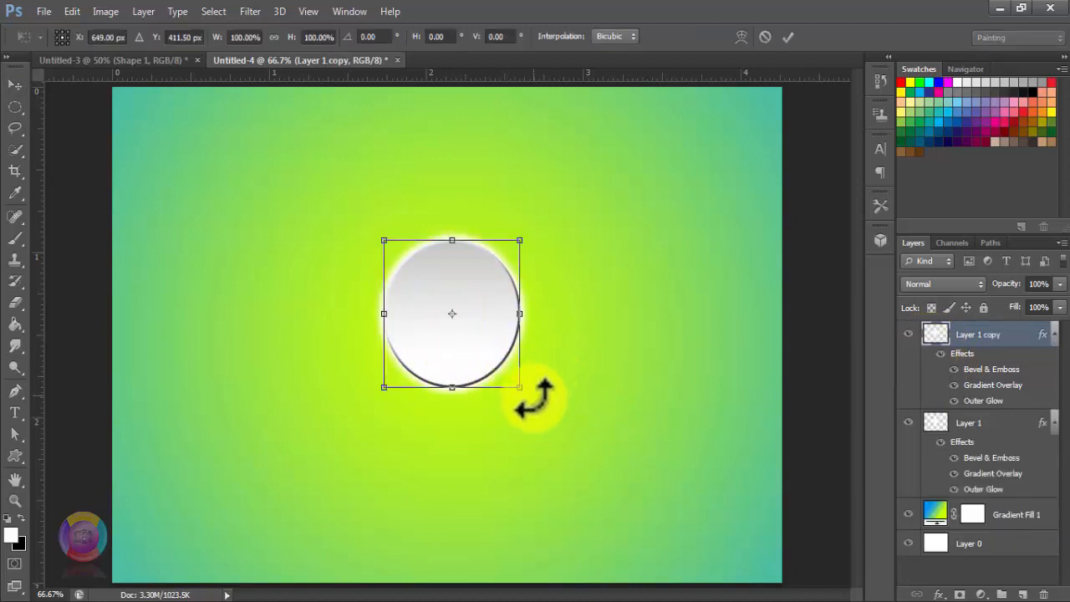
left_click_drag(520, 387, 549, 340)
left_click(787, 38)
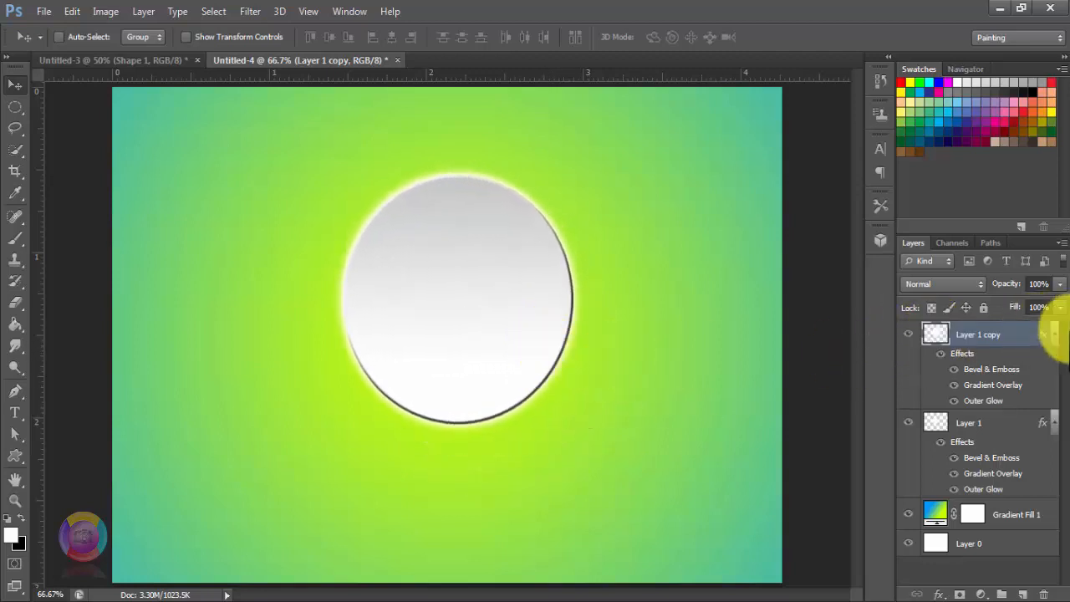
Place the enlarged circle's layer beneath Layer 1 and centre it around the small circle.
left_click(1054, 334)
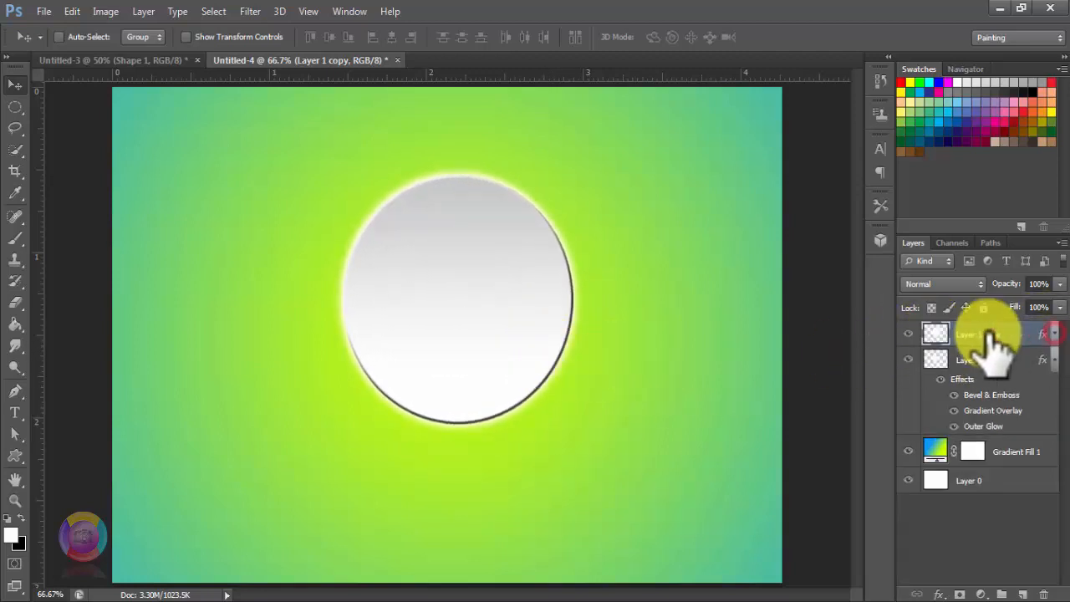
left_click_drag(928, 326, 935, 420)
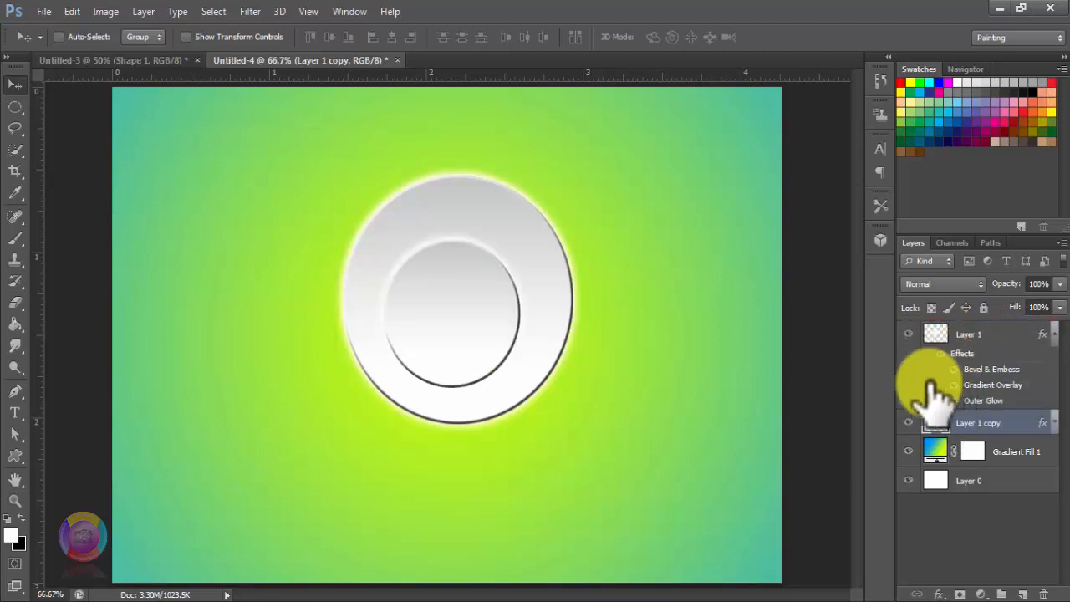
left_click_drag(566, 341, 567, 368)
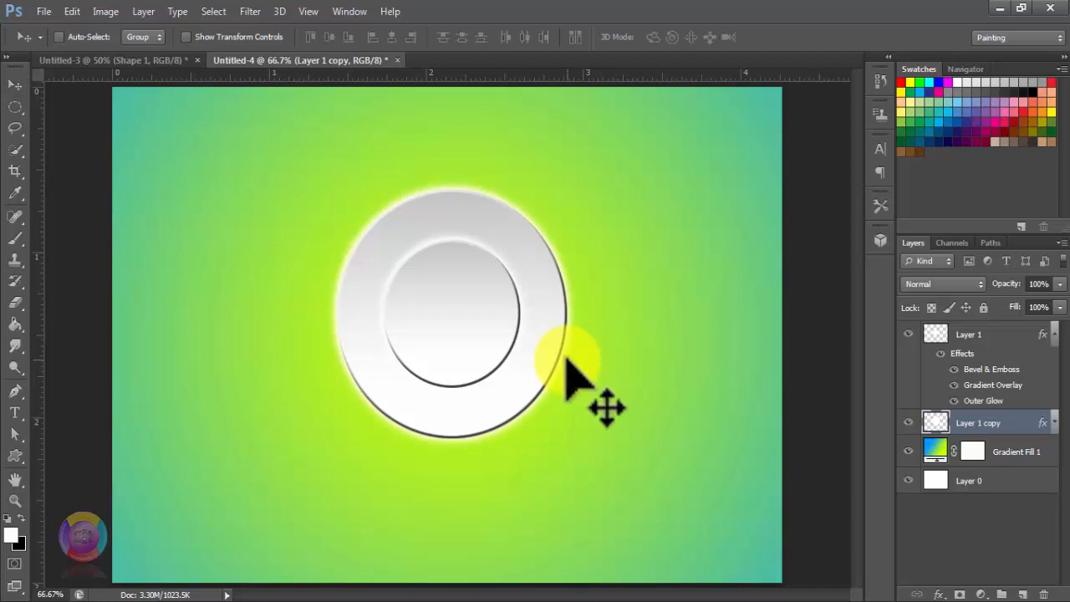
Scale the larger circle down around its centre to about 94% of its width and height.
key("ctrl+t")
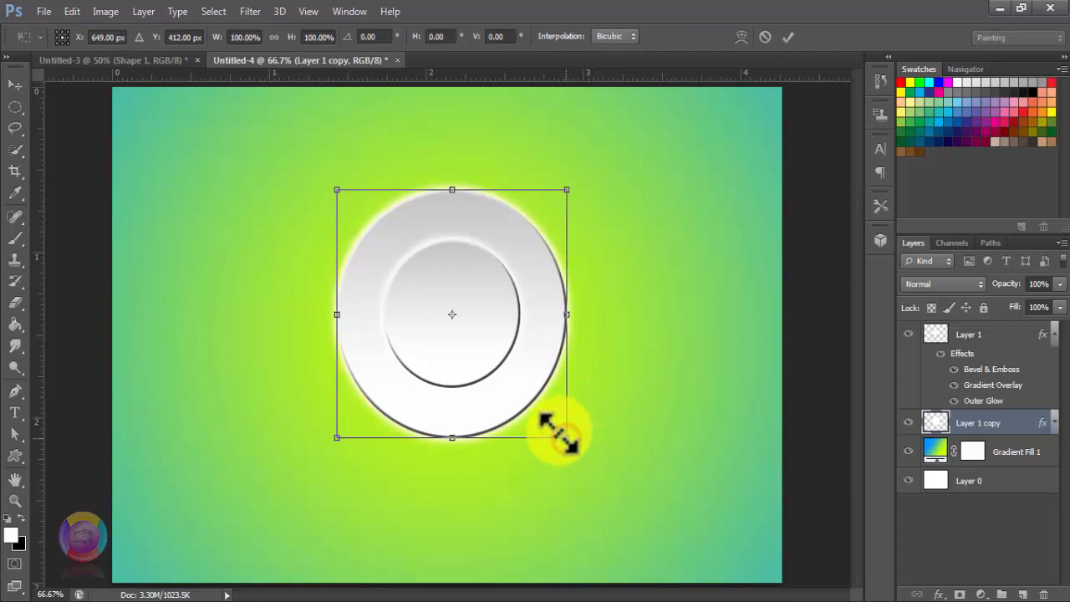
left_click_drag(567, 438, 539, 401)
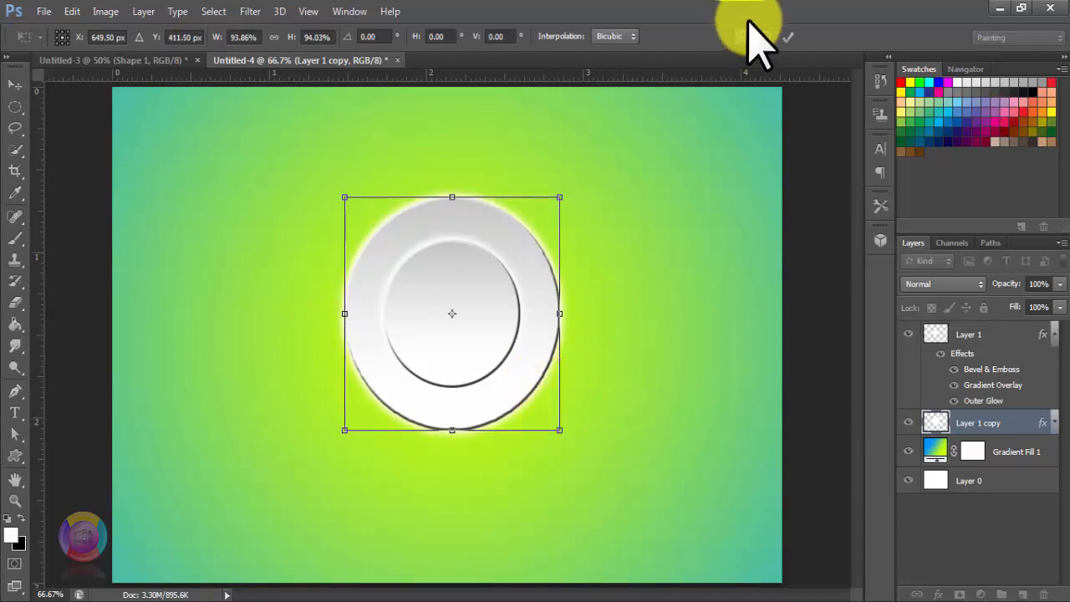
left_click(787, 36)
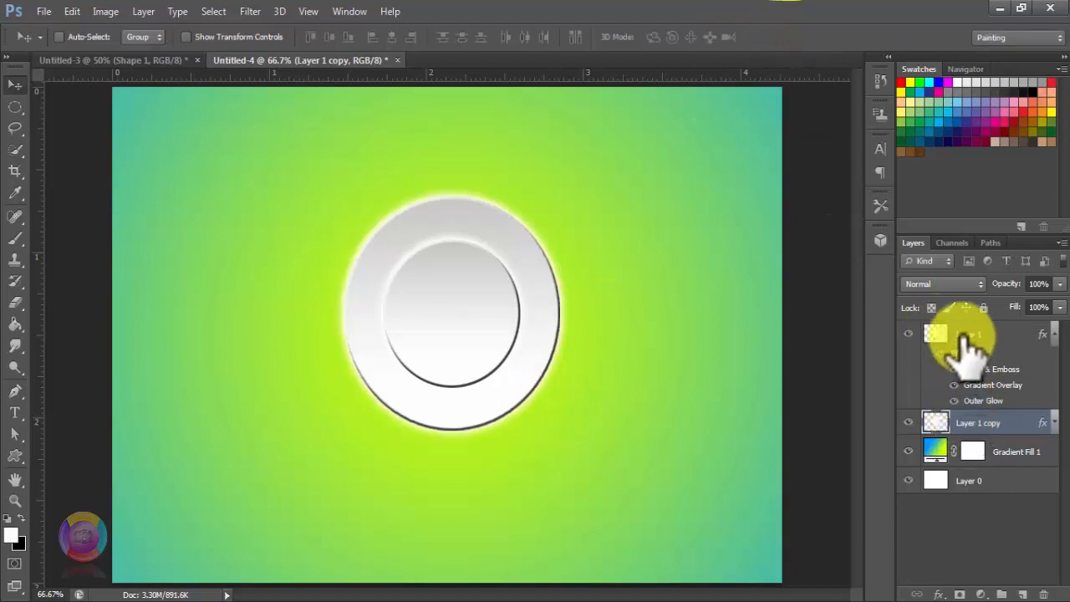
Enlarge the inner circle on Layer 1 to about 113% and move it back up towards the ring's centre.
left_click(968, 343)
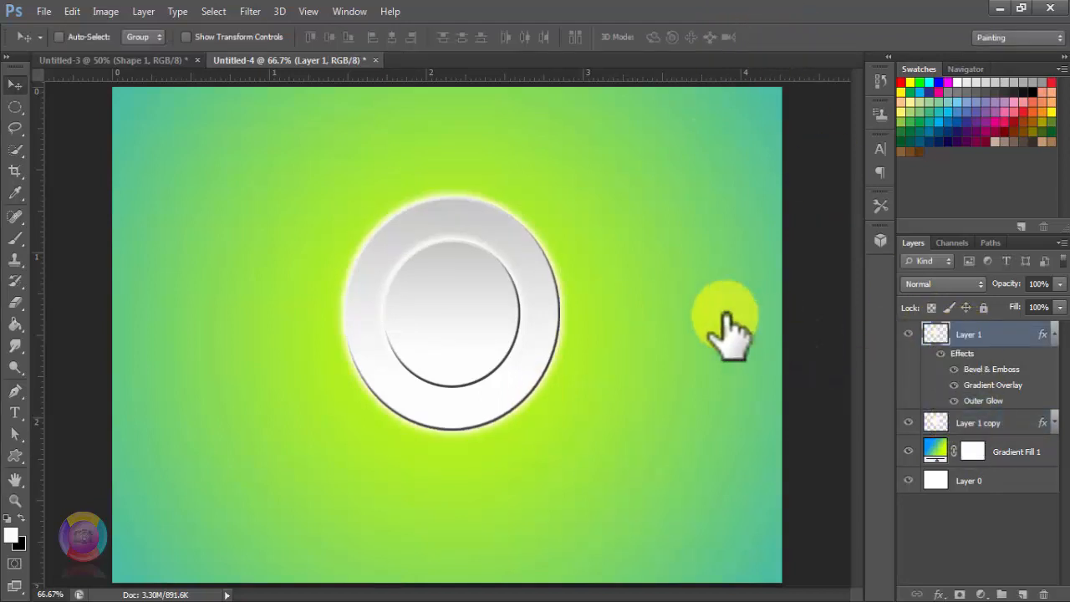
key("ctrl+t")
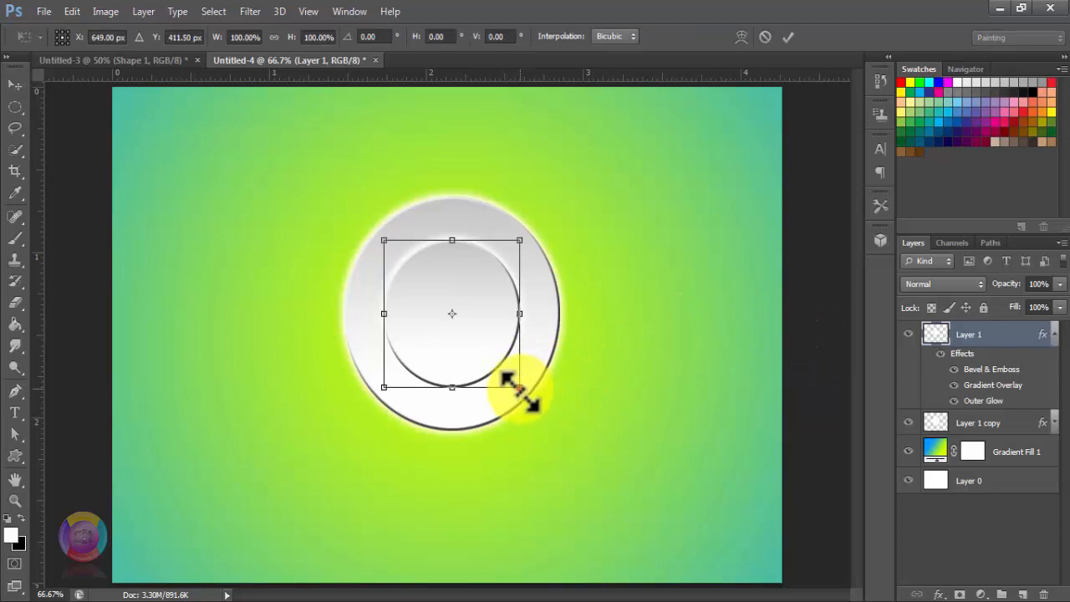
left_click_drag(519, 387, 540, 407)
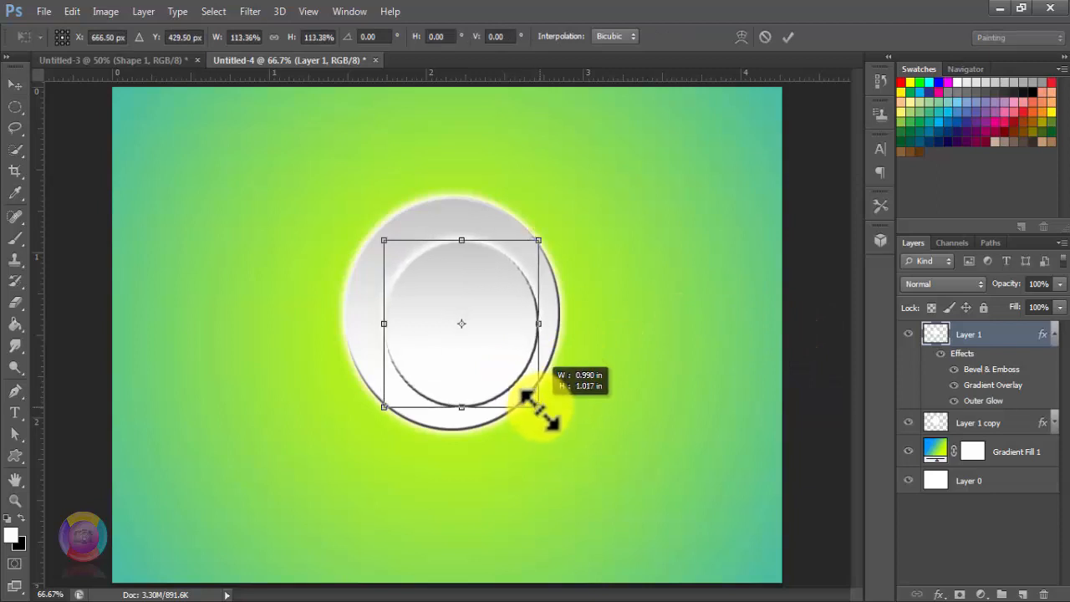
left_click(787, 36)
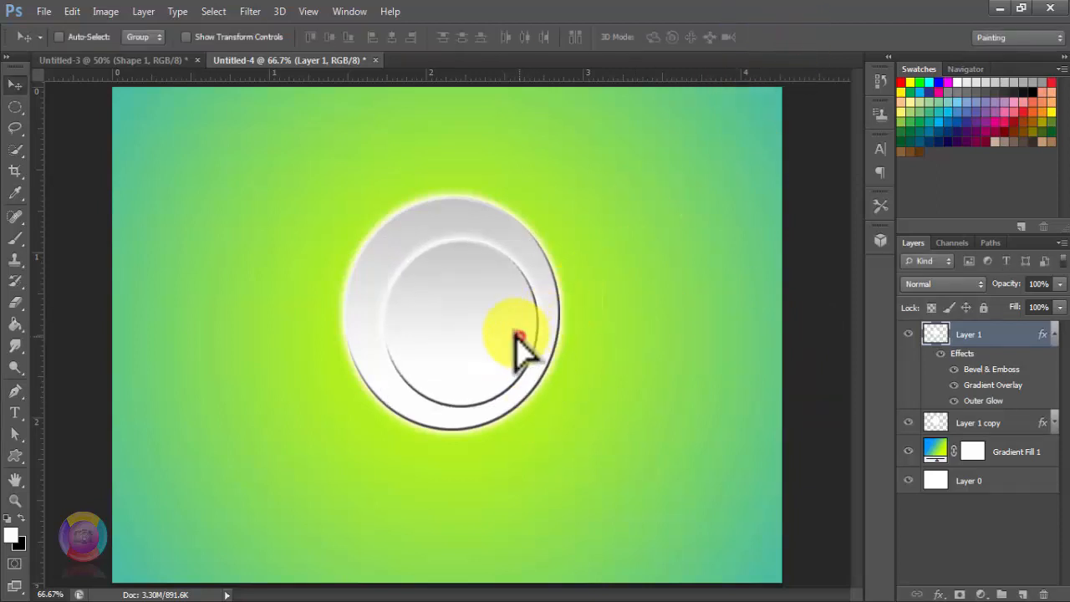
left_click_drag(518, 336, 517, 326)
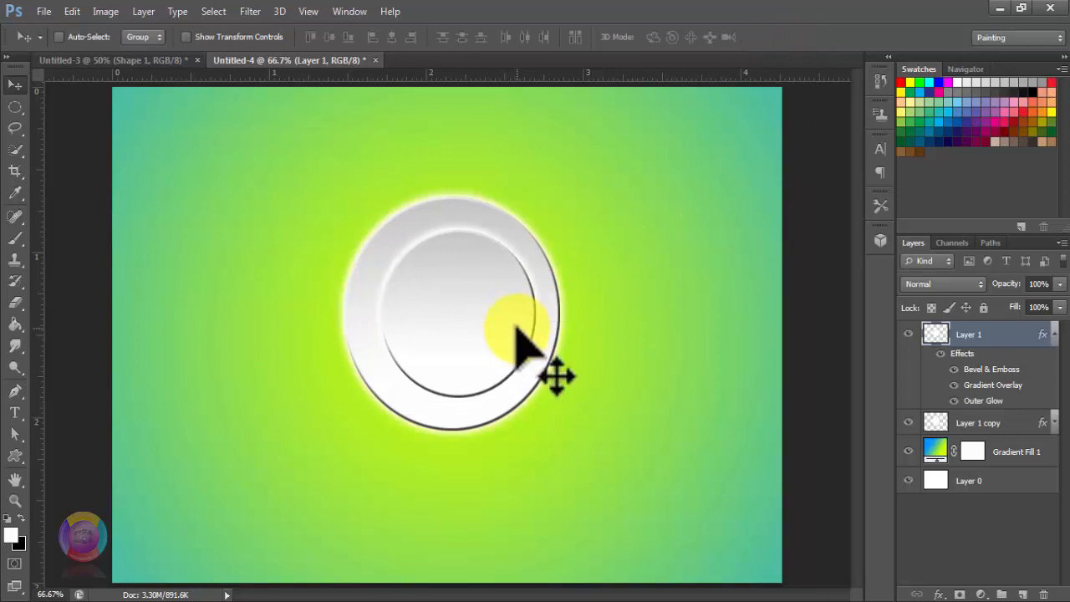
Enlarge the inner circle slightly once more and centre it inside the larger circle.
key("ctrl+t")
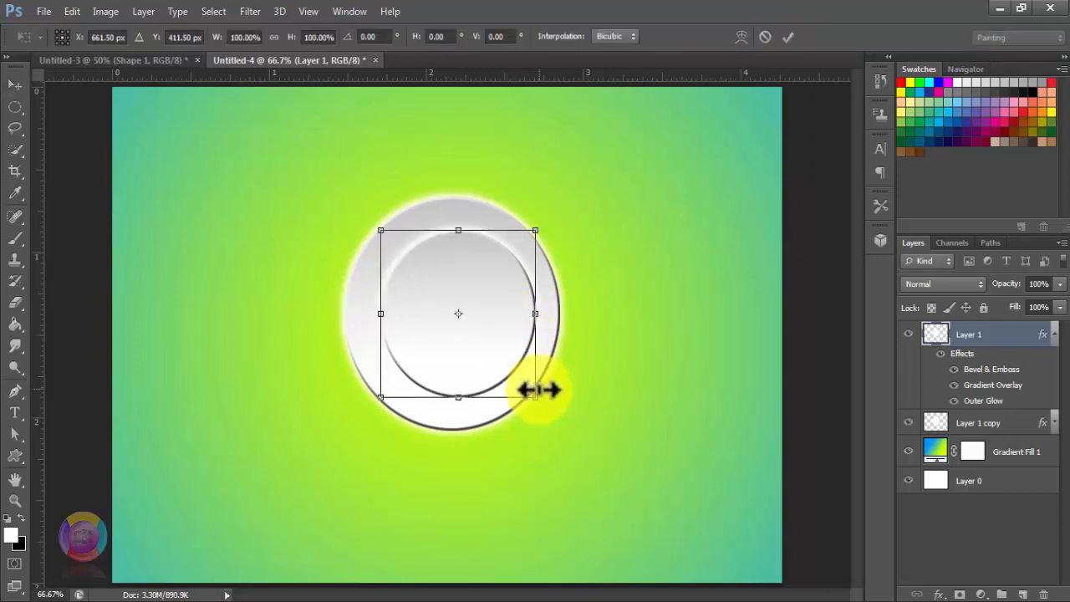
left_click_drag(535, 399, 542, 405)
left_click(788, 37)
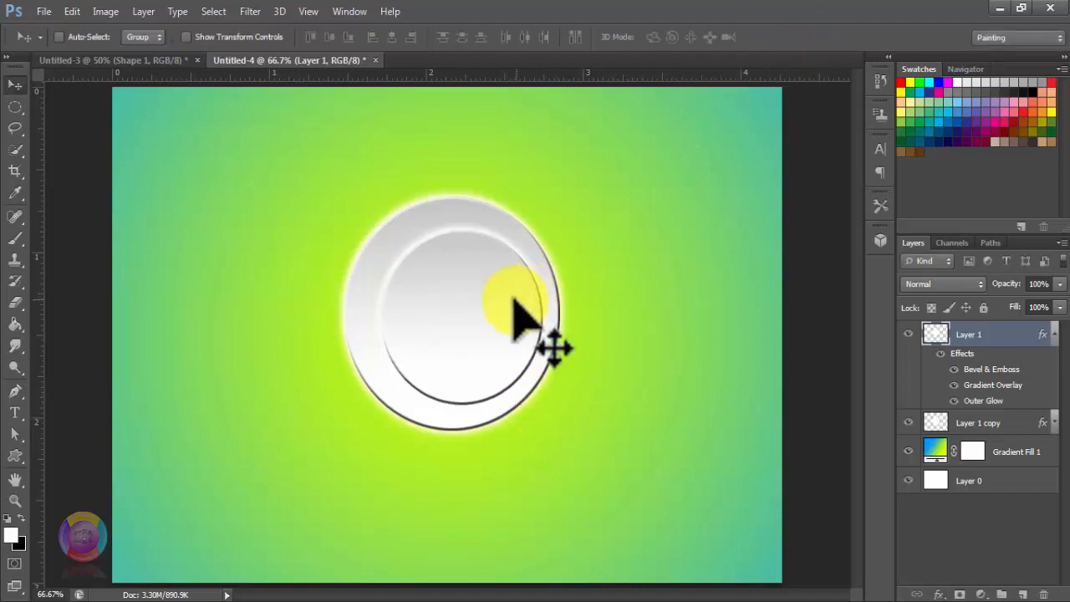
left_click_drag(515, 305, 505, 303)
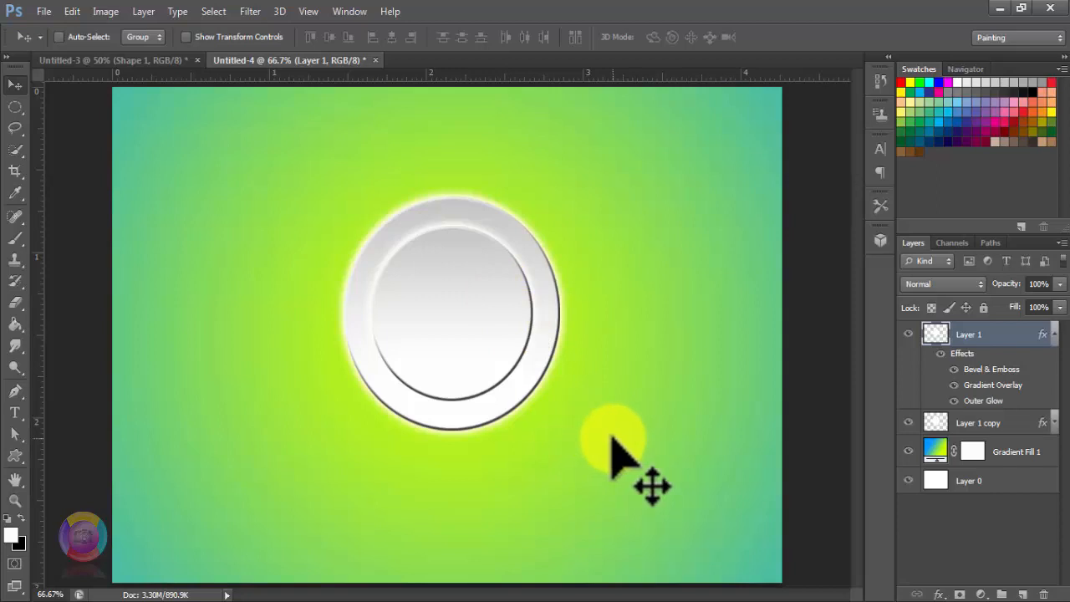
Change the white stop of Layer 1 copy's Gradient Overlay to #343434 and set the overlay opacity to 18%.
left_click(987, 424)
left_click(1054, 422)
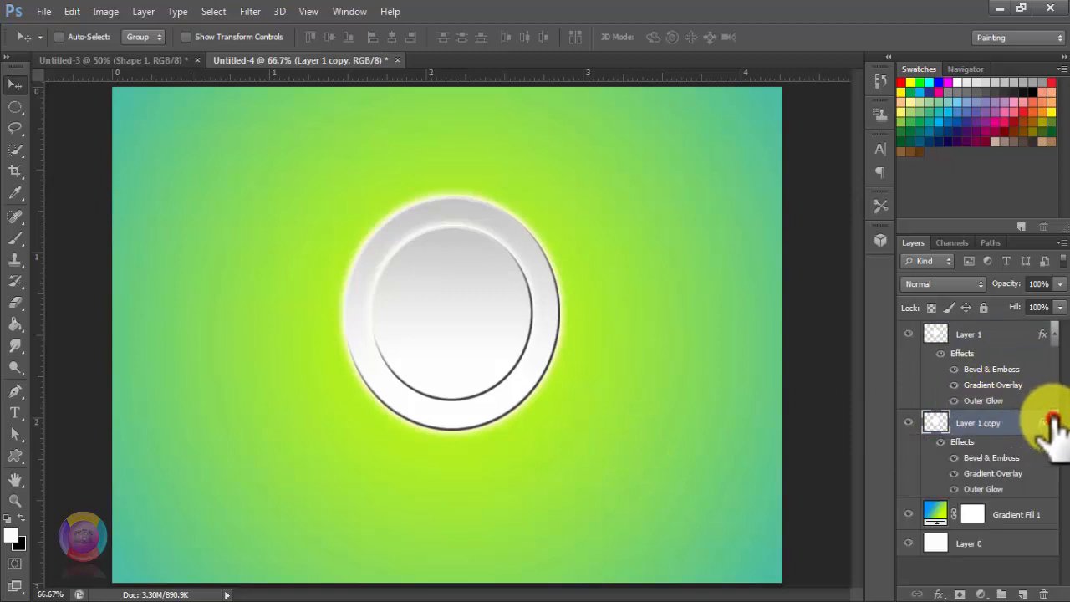
double_click(991, 473)
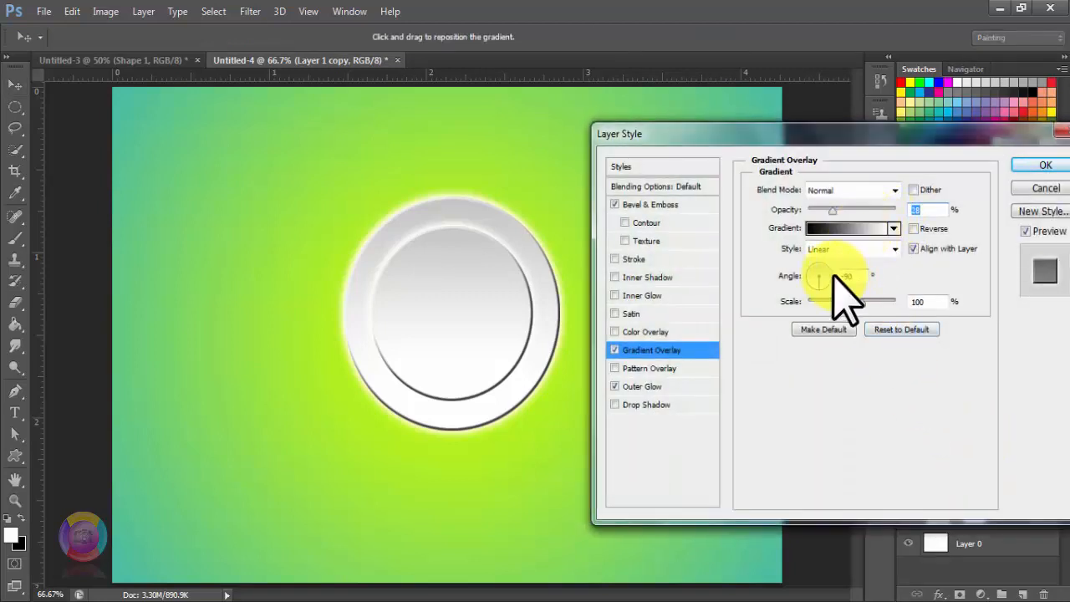
left_click(885, 229)
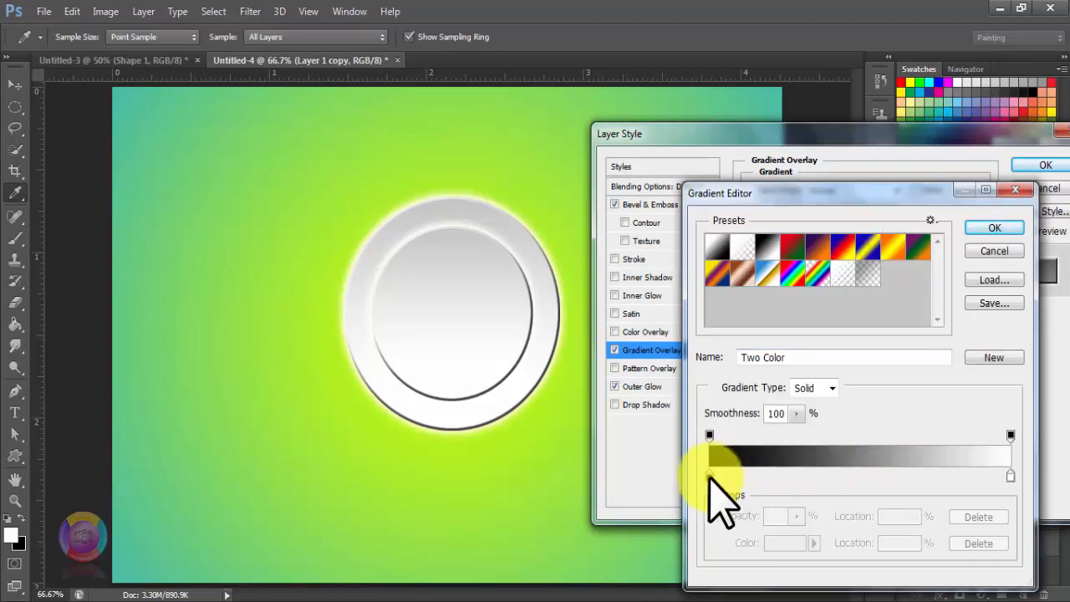
left_click(1010, 475)
double_click(1010, 475)
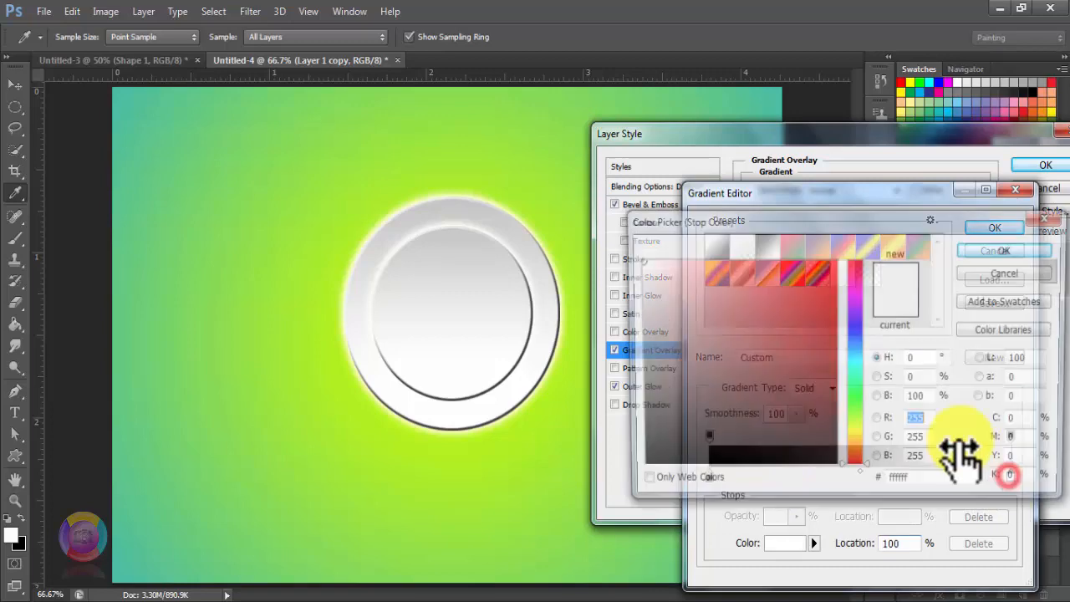
left_click(640, 424)
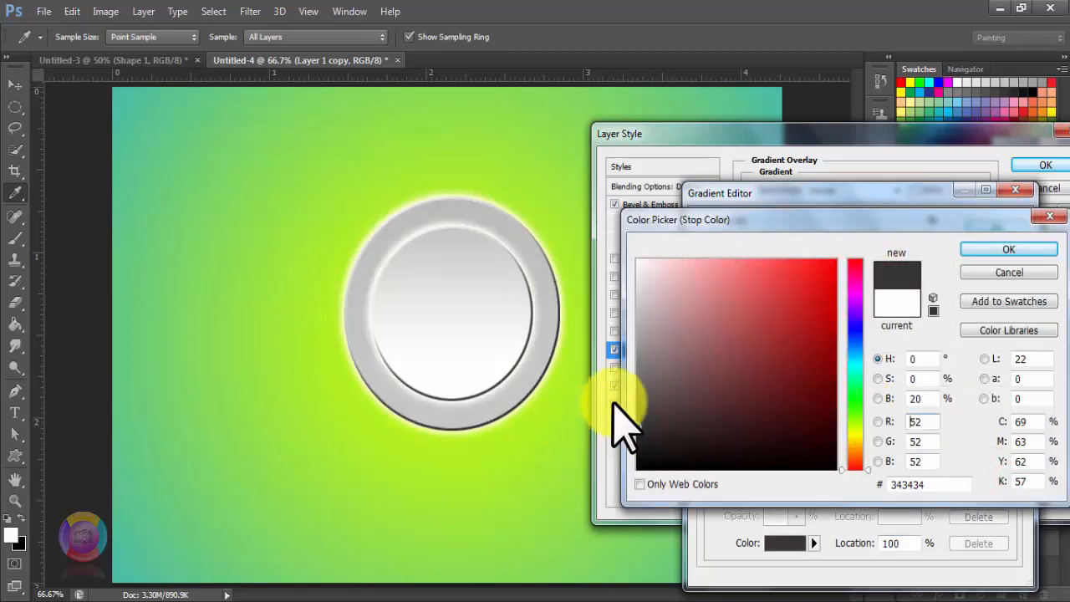
left_click(1011, 249)
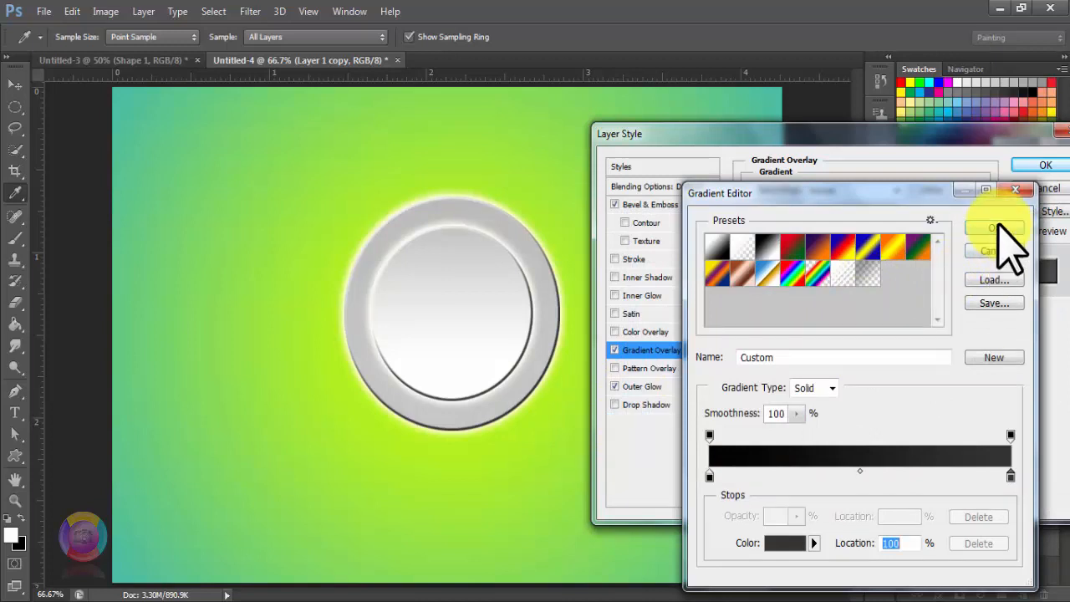
left_click(995, 226)
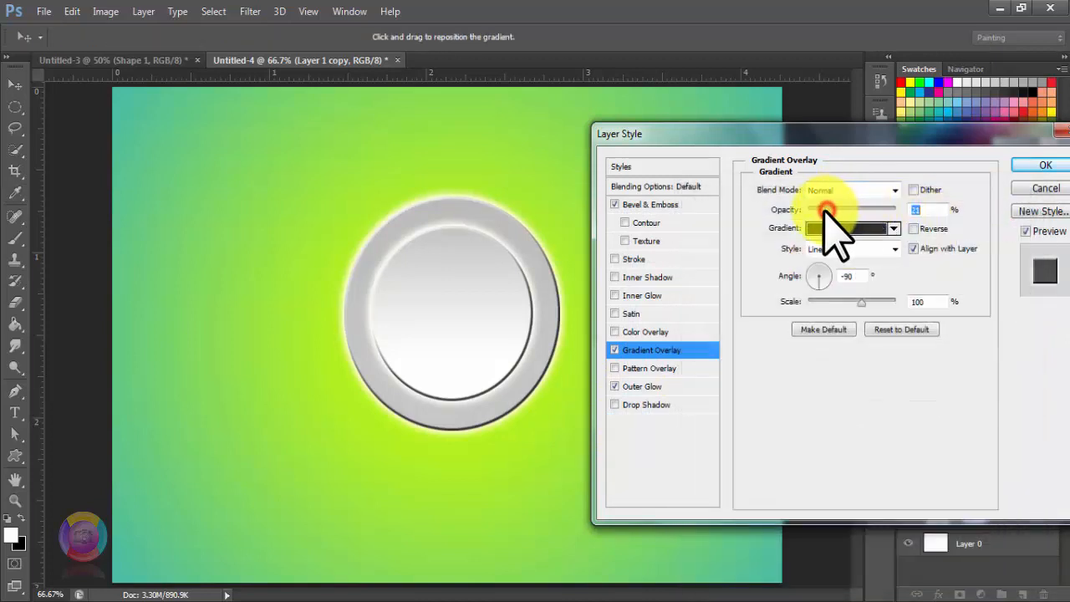
left_click_drag(827, 210, 822, 211)
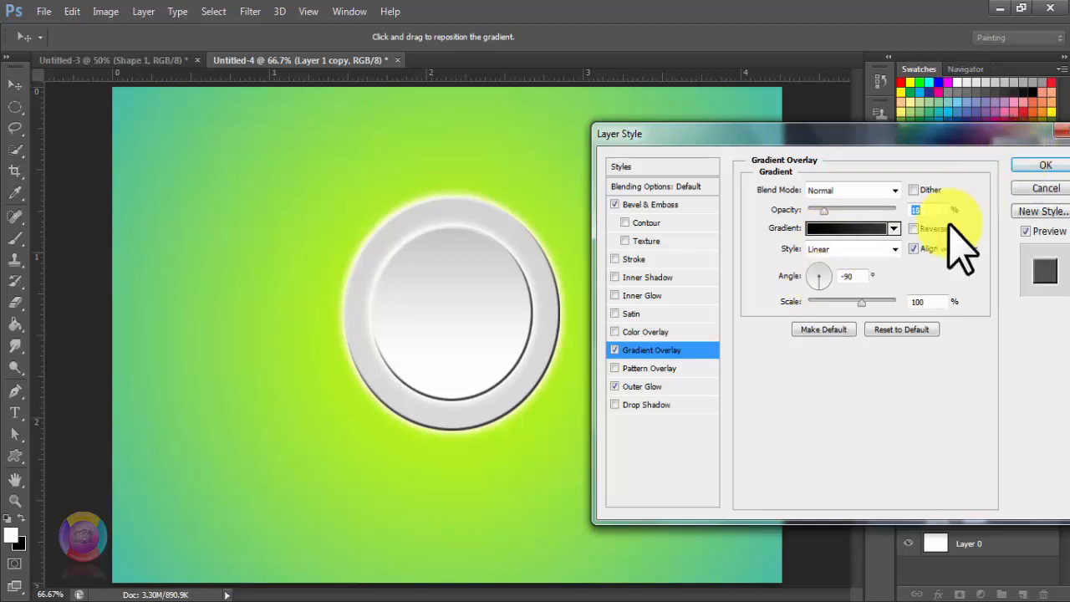
Change the overlay gradient's black stop to #1c1919 and reduce the larger circle's Outer Glow size to 9 px.
left_click(870, 230)
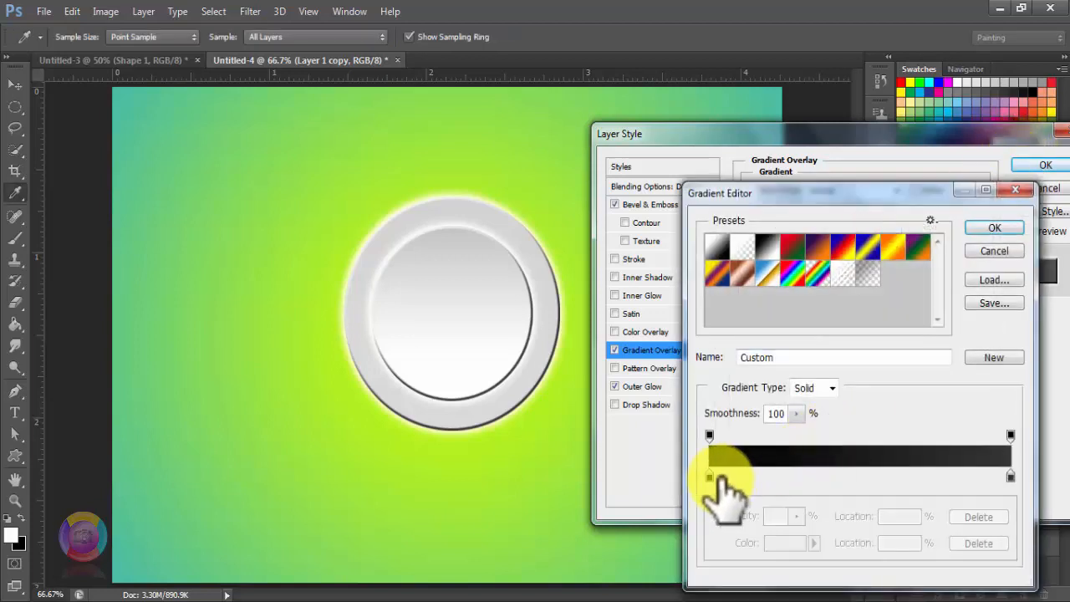
left_click(709, 477)
double_click(709, 477)
left_click(636, 397)
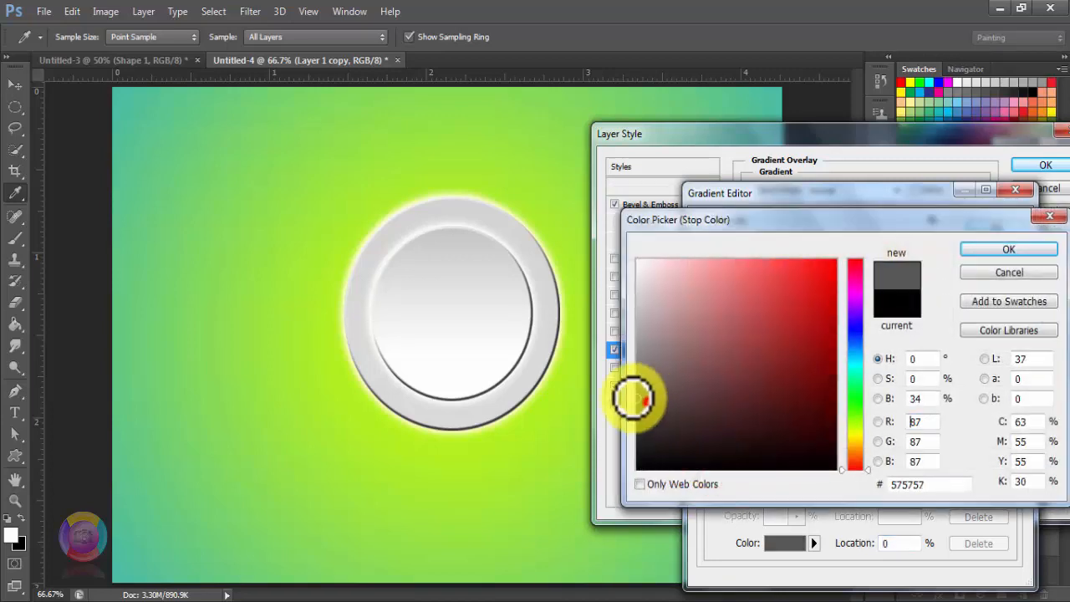
left_click_drag(663, 427, 657, 447)
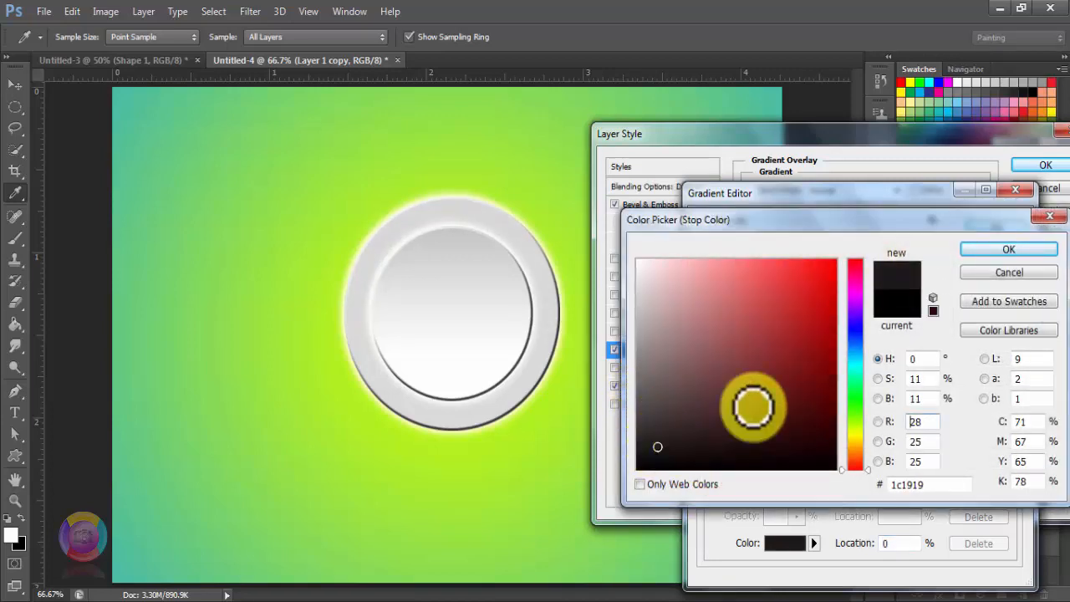
left_click(1008, 248)
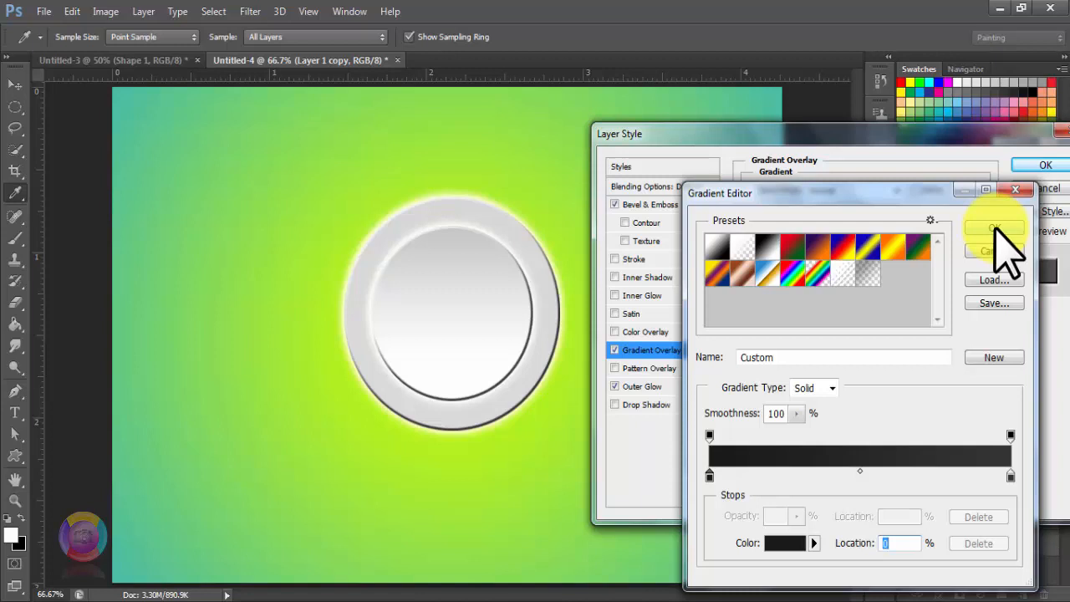
left_click(996, 228)
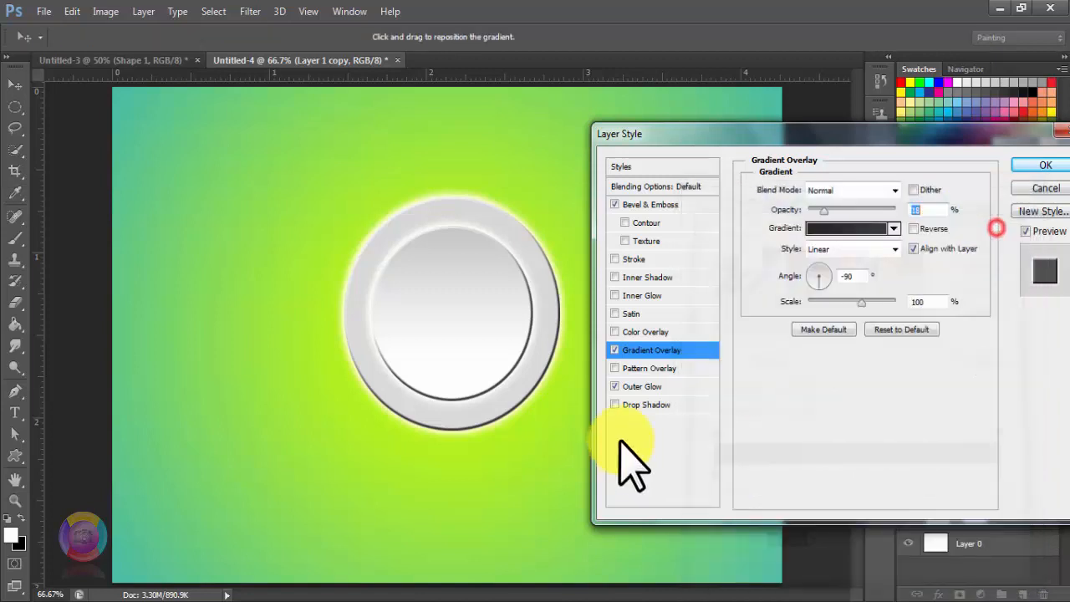
left_click(656, 386)
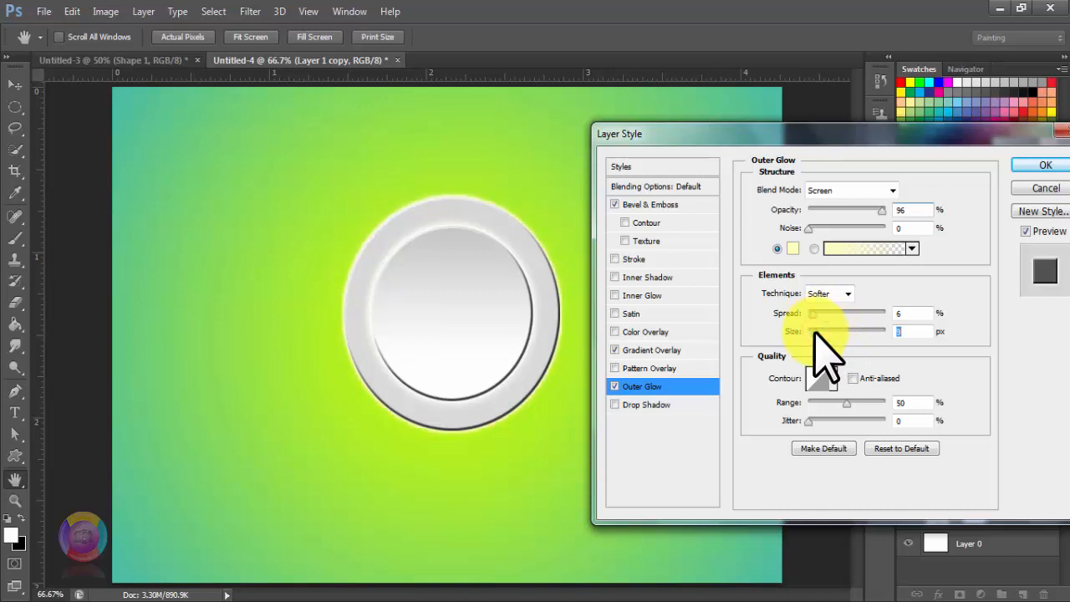
left_click(1041, 166)
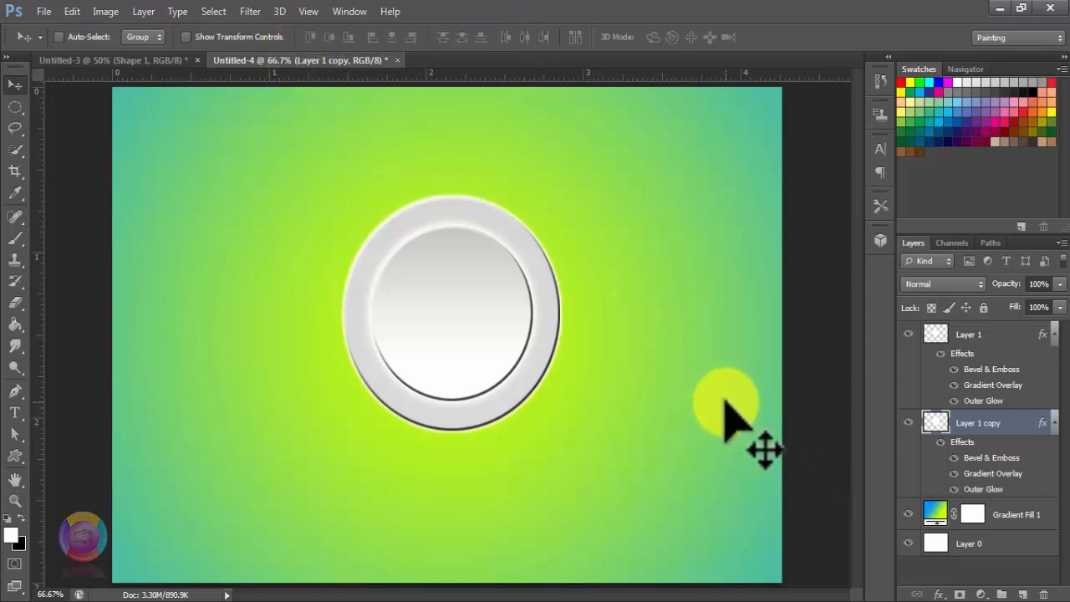
Draw a white raindrop custom shape above Layer 1, about 239 px wide and 359 px high, overlapping the circles' upper part.
left_click(987, 339)
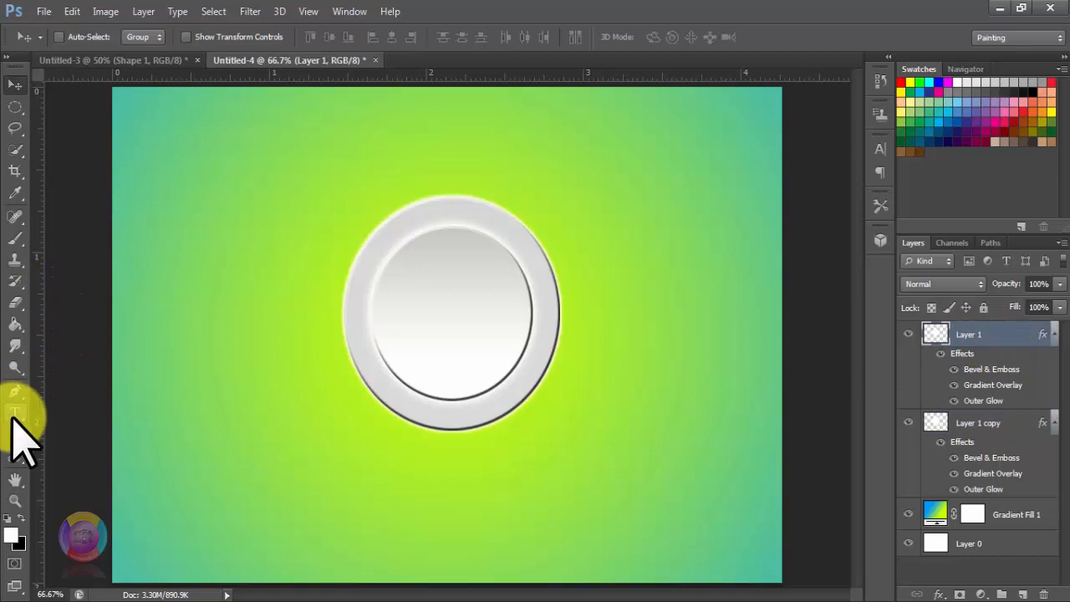
left_click(15, 456)
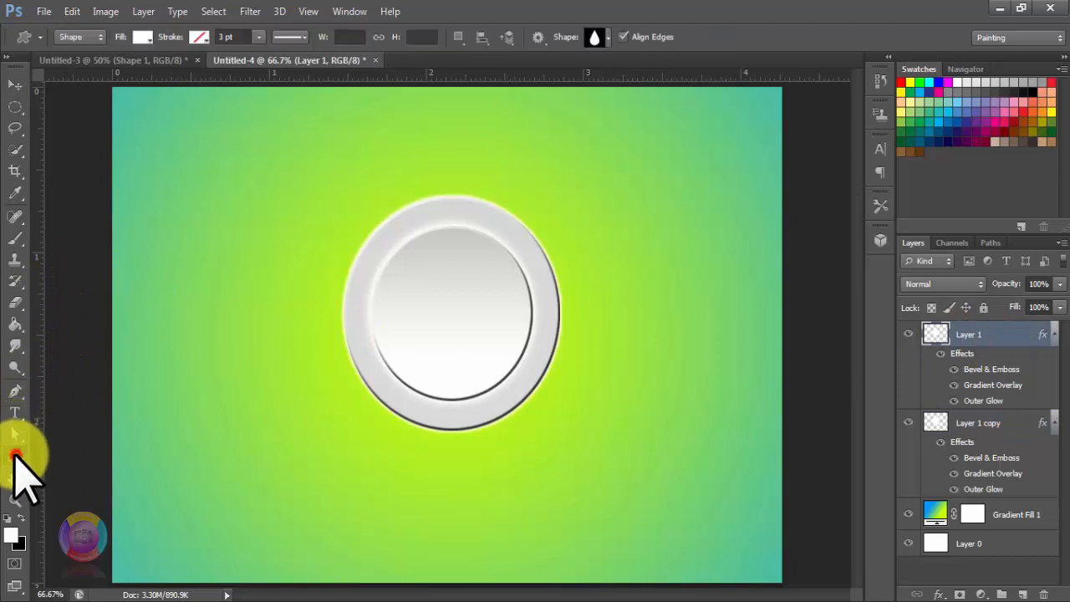
left_click(607, 40)
scroll(644, 125, "down", 2)
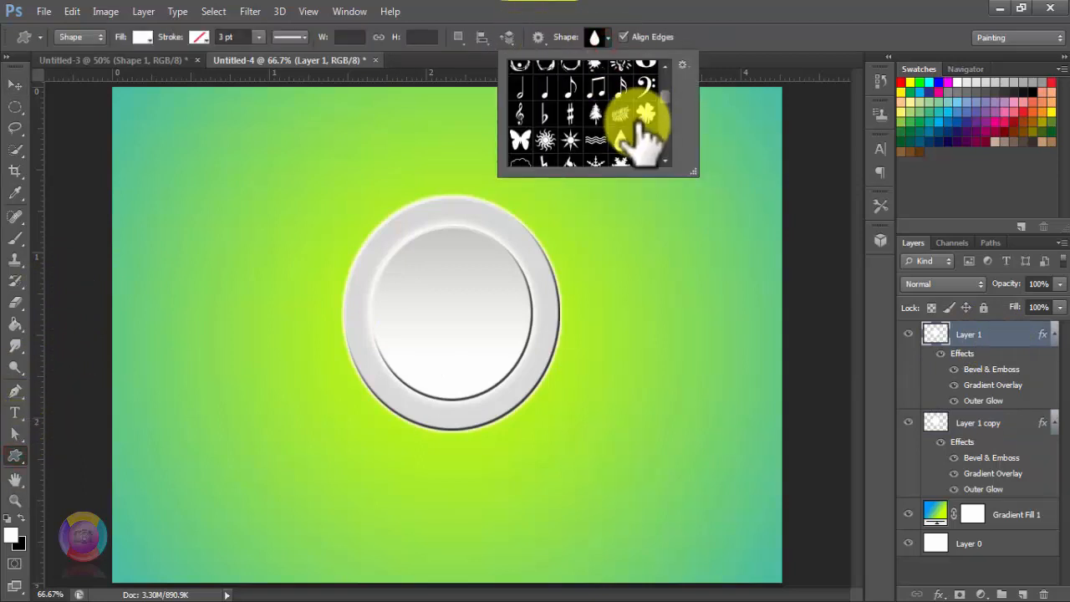
scroll(646, 134, "down", 1)
left_click(620, 115)
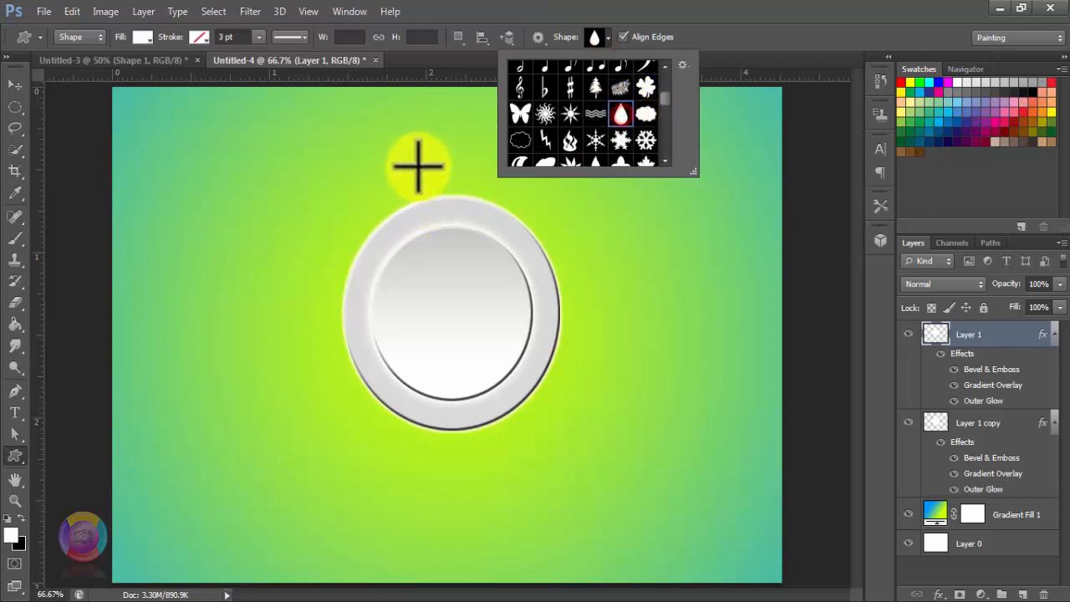
left_click_drag(423, 113, 550, 306)
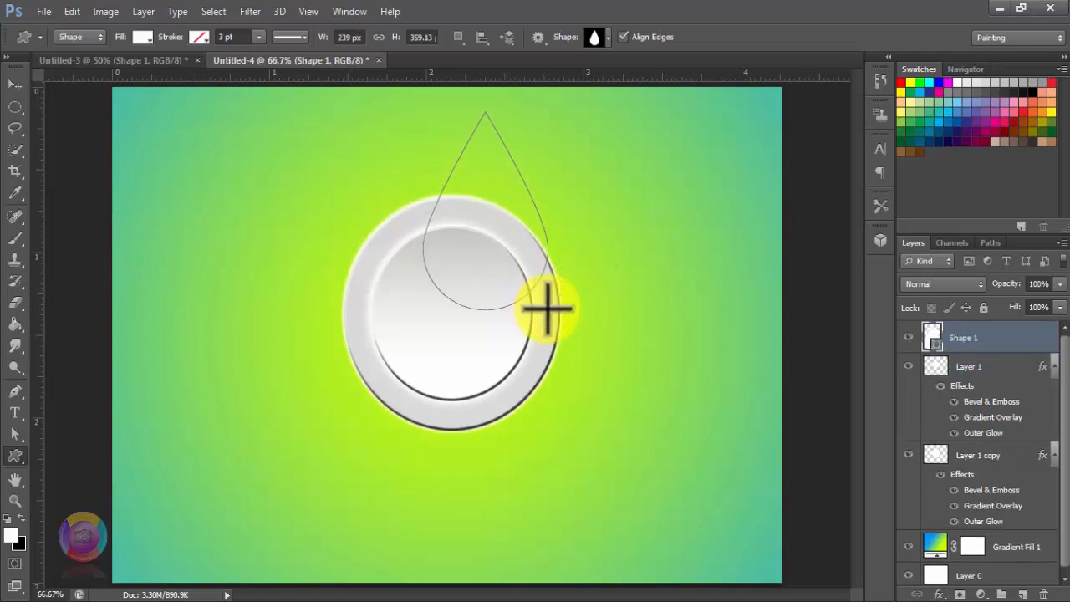
Flip the raindrop shape vertically and move it up so its tip points down into the circles along their vertical centre line.
left_click(14, 83)
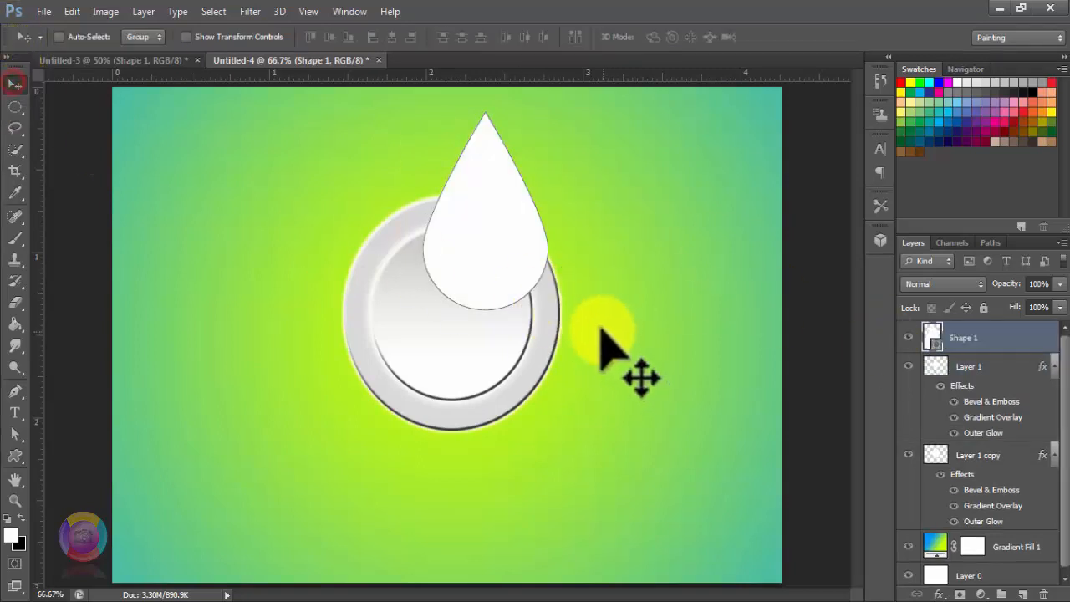
key("ctrl+t")
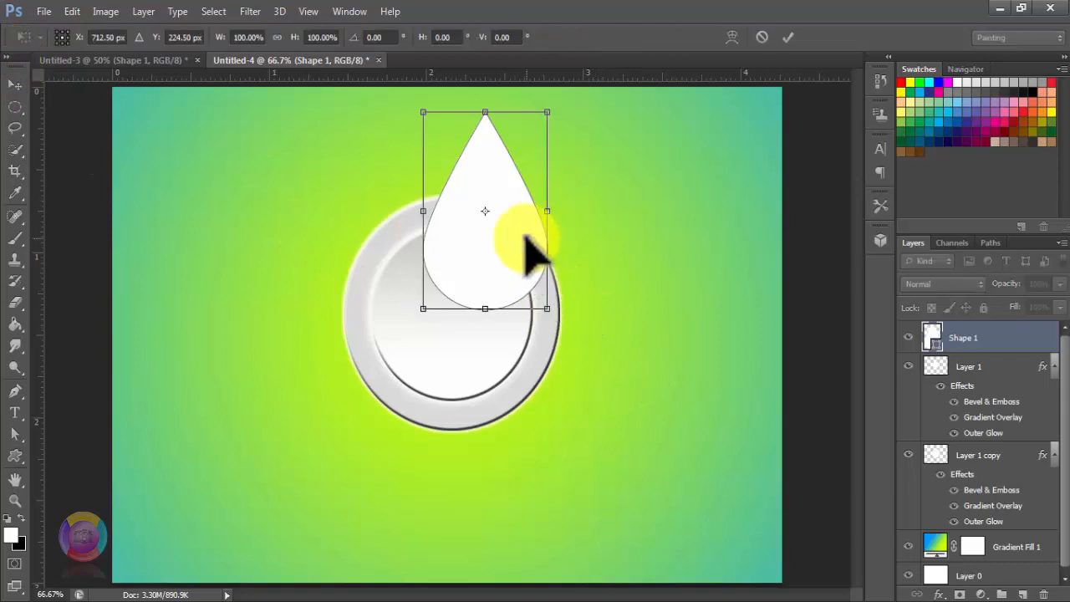
right_click(526, 239)
left_click(577, 505)
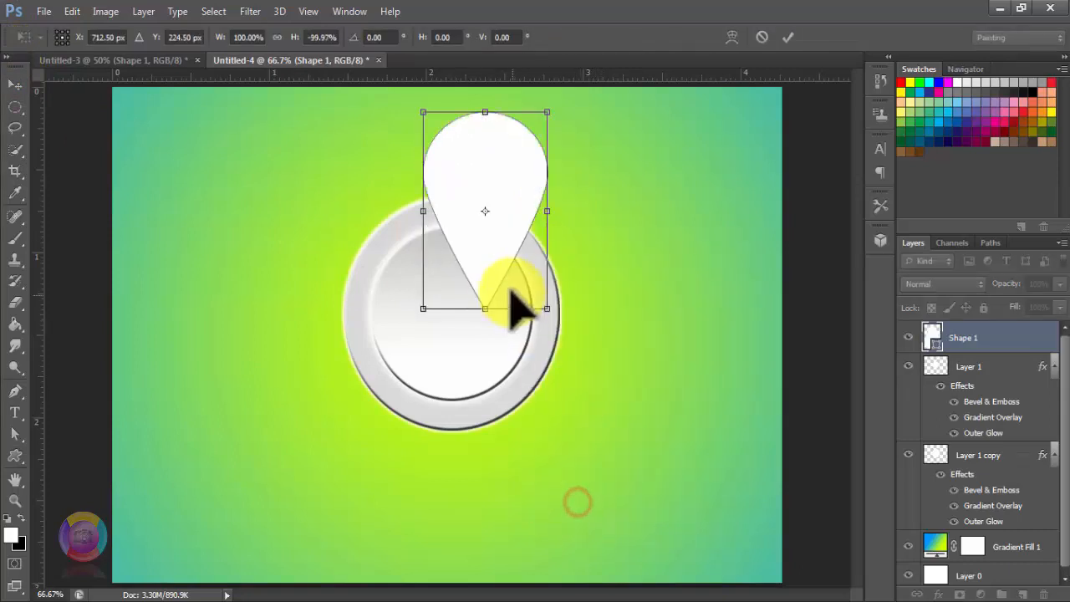
left_click_drag(503, 269, 470, 244)
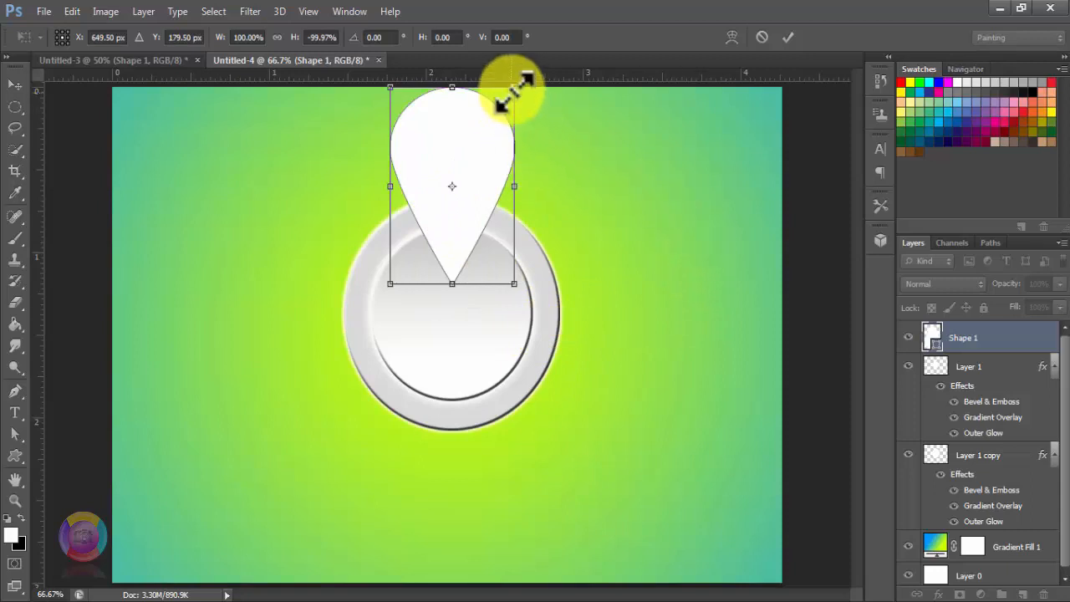
Scale the flipped raindrop down to about 94% of its width and 92% of its height.
left_click_drag(513, 88, 504, 117)
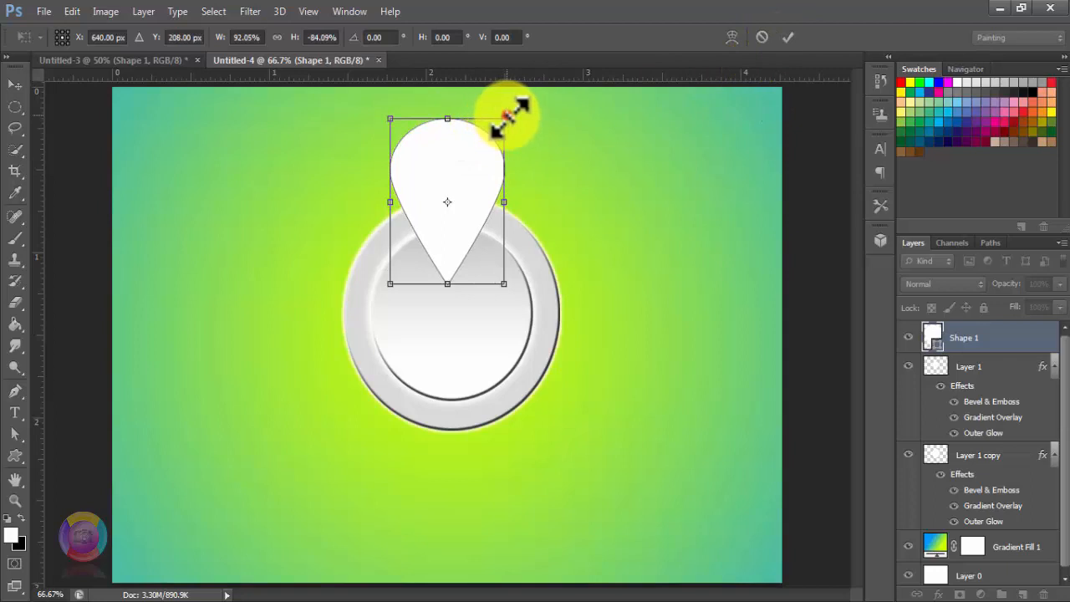
left_click_drag(504, 118, 506, 104)
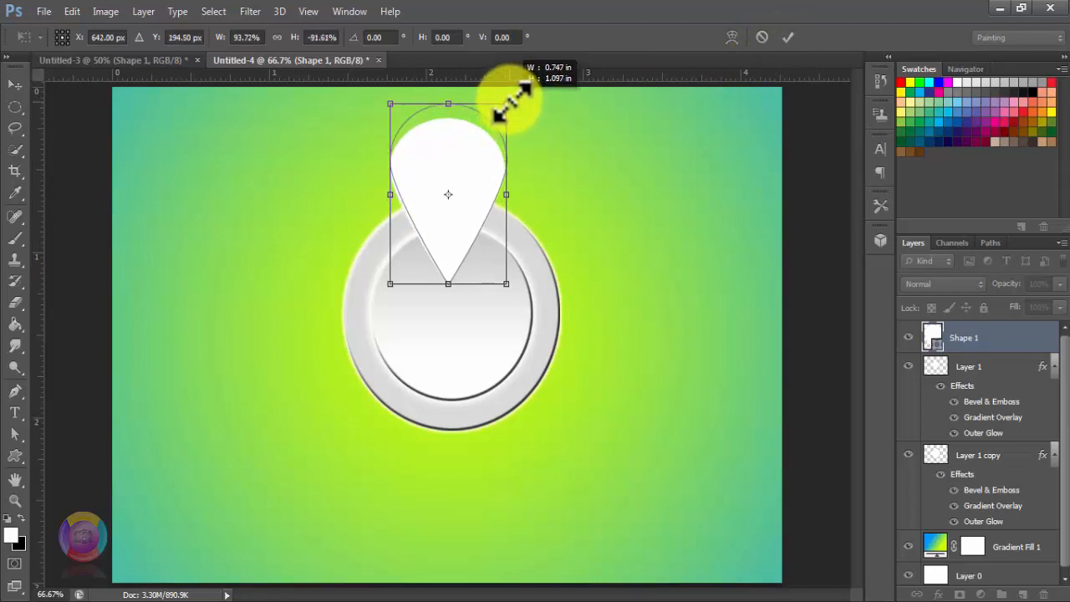
left_click(786, 37)
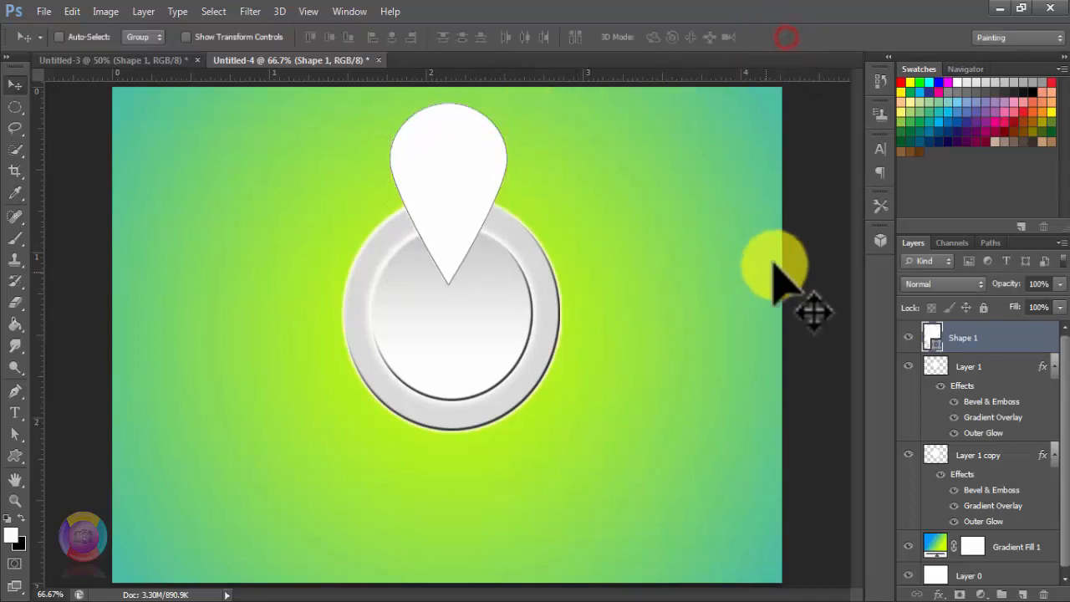
Rasterize the raindrop shape layer and move it beneath Layer 1, directly above Layer 1 copy.
left_click_drag(460, 219, 473, 222)
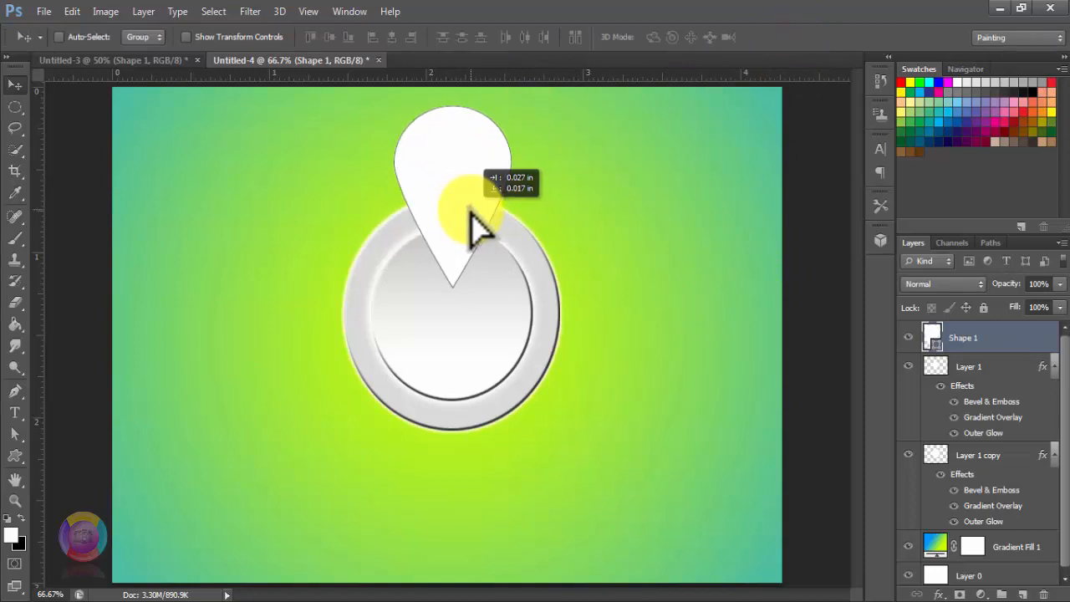
right_click(976, 350)
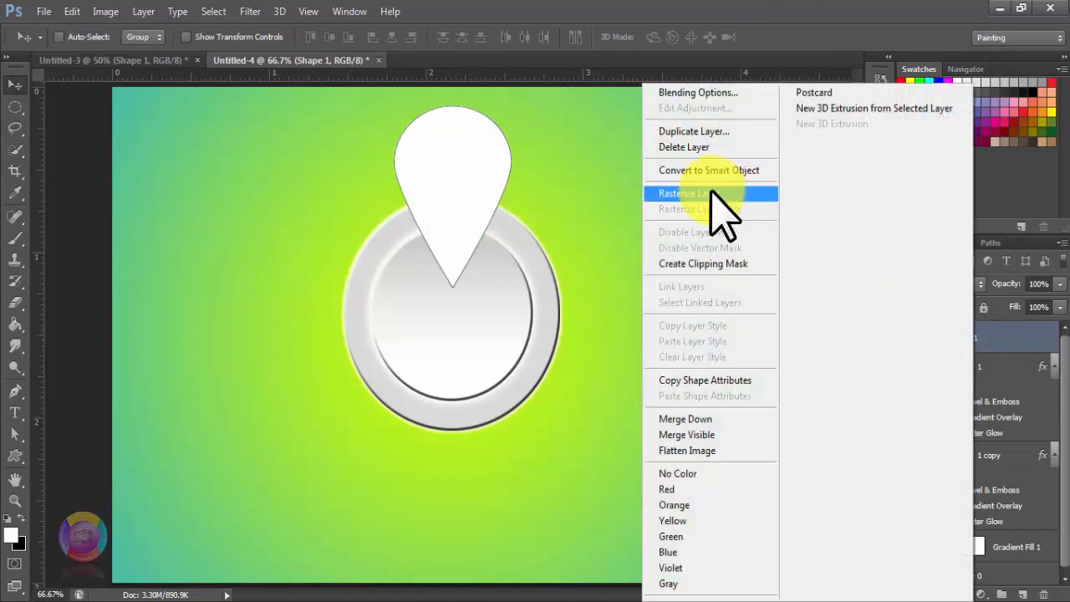
left_click(707, 199)
left_click_drag(990, 341, 973, 428)
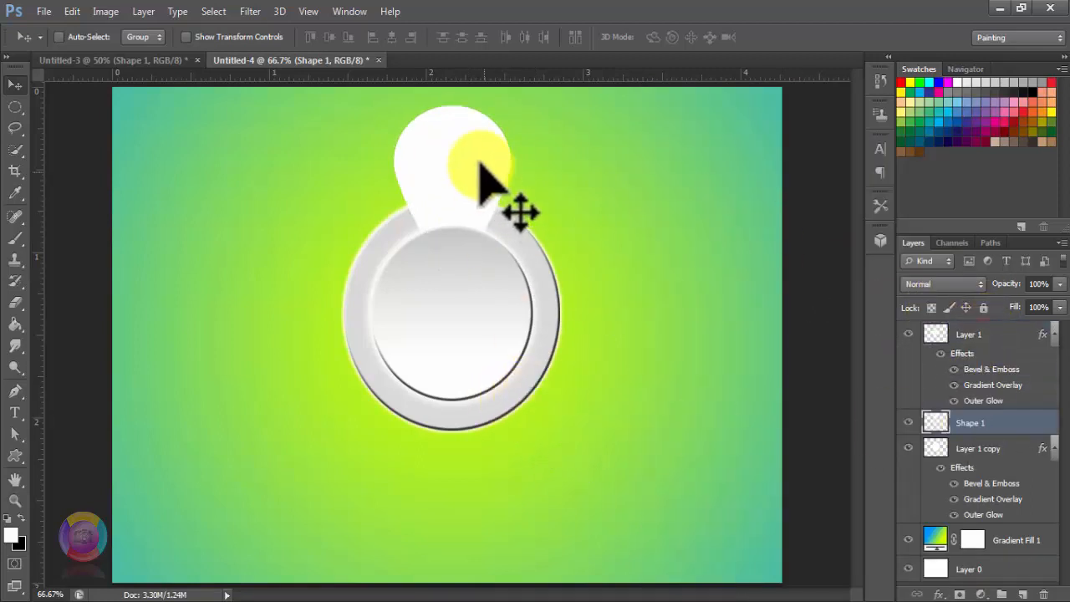
Raise the raindrop to the canvas's upper edge, and shift it together with both circles down slightly.
left_click_drag(479, 198, 482, 178)
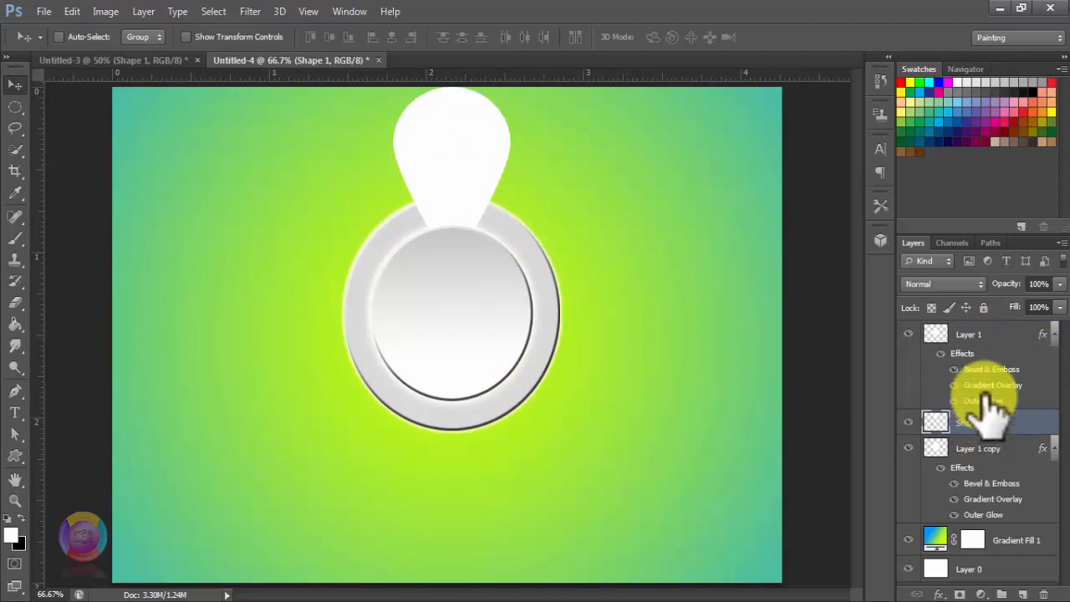
left_click(983, 336, "ctrl")
left_click(989, 452, "ctrl")
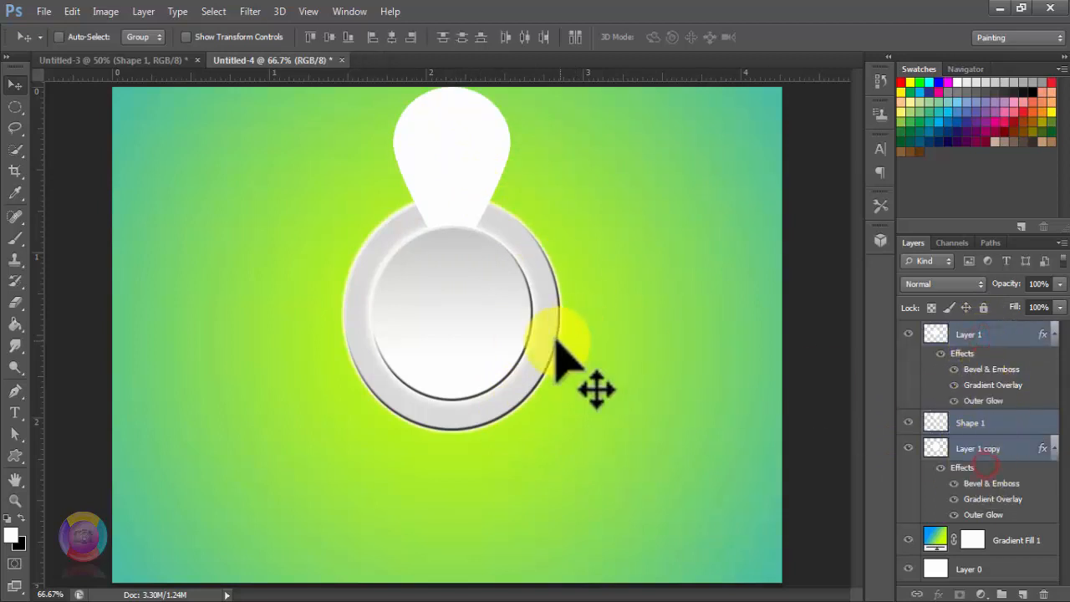
left_click_drag(554, 346, 555, 368)
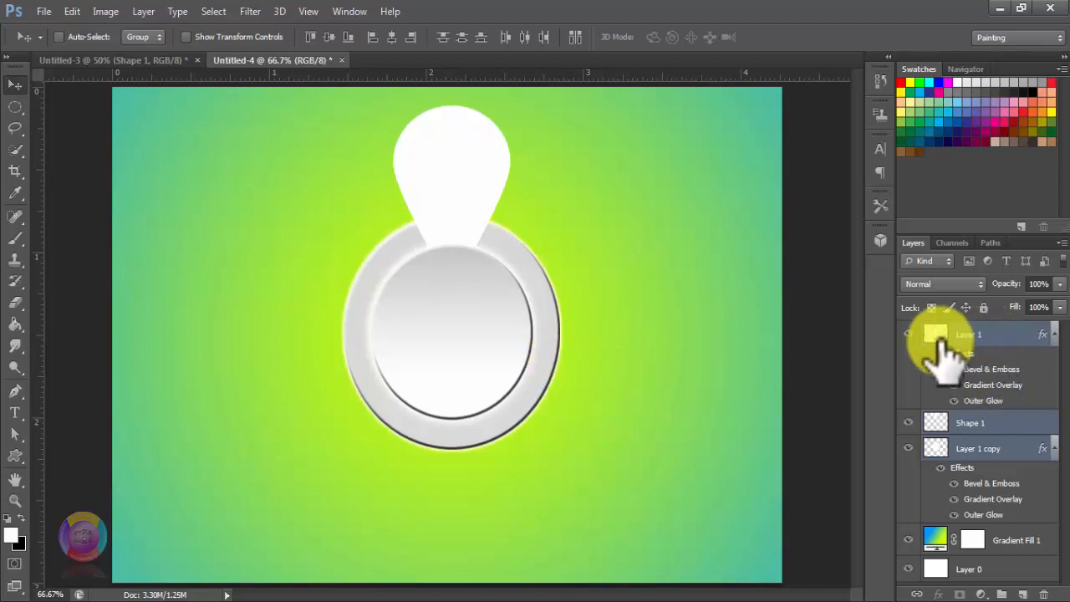
left_click(972, 331)
left_click(982, 423)
left_click_drag(487, 174, 485, 186)
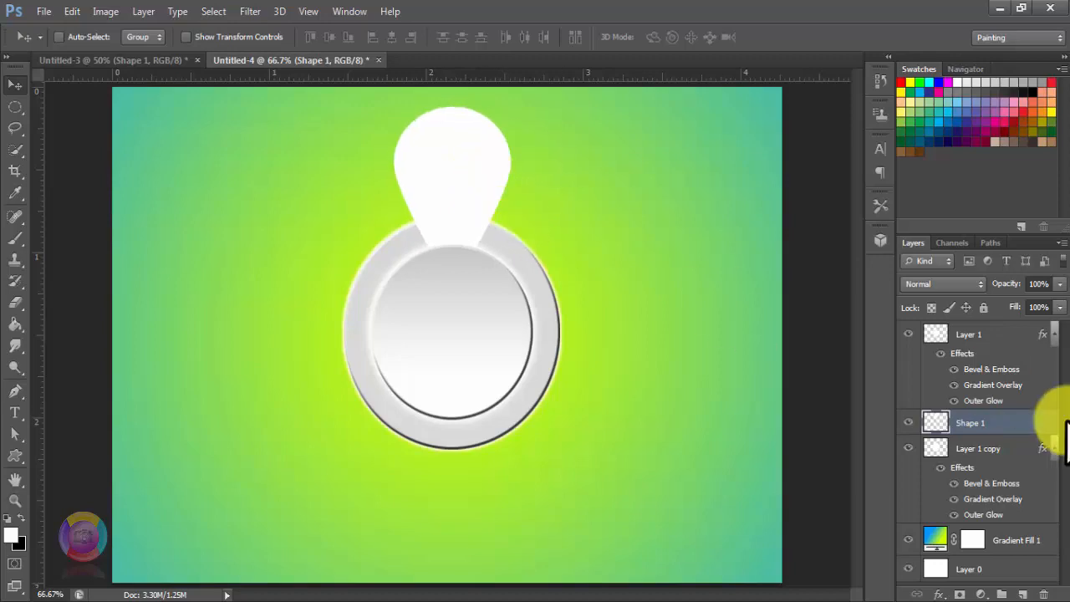
Add a linear black-to-white Gradient Overlay to the raindrop layer with its angle set to -90°.
right_click(999, 423)
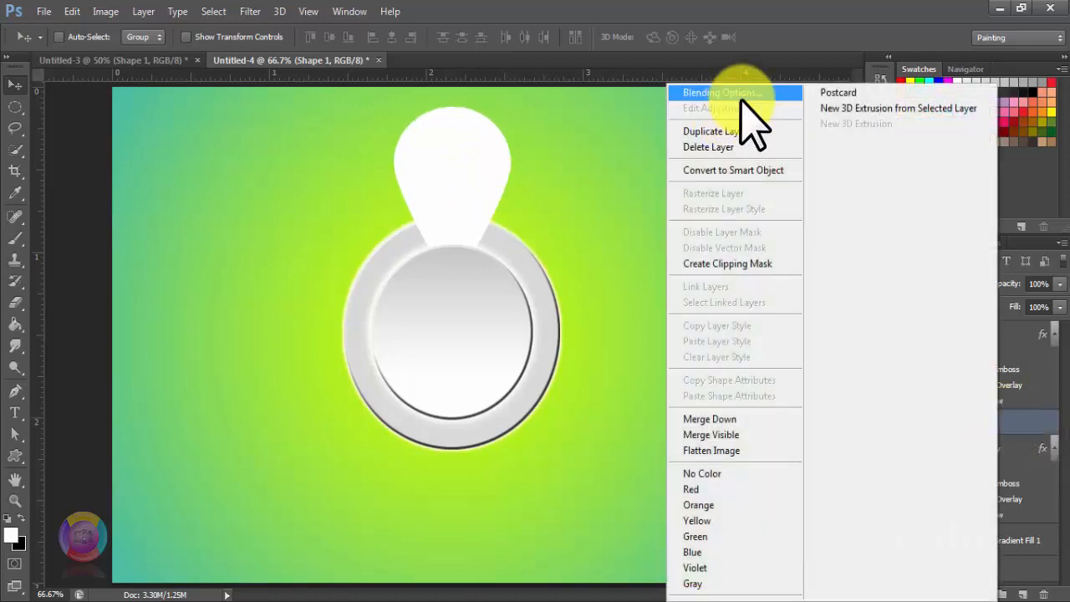
left_click(741, 94)
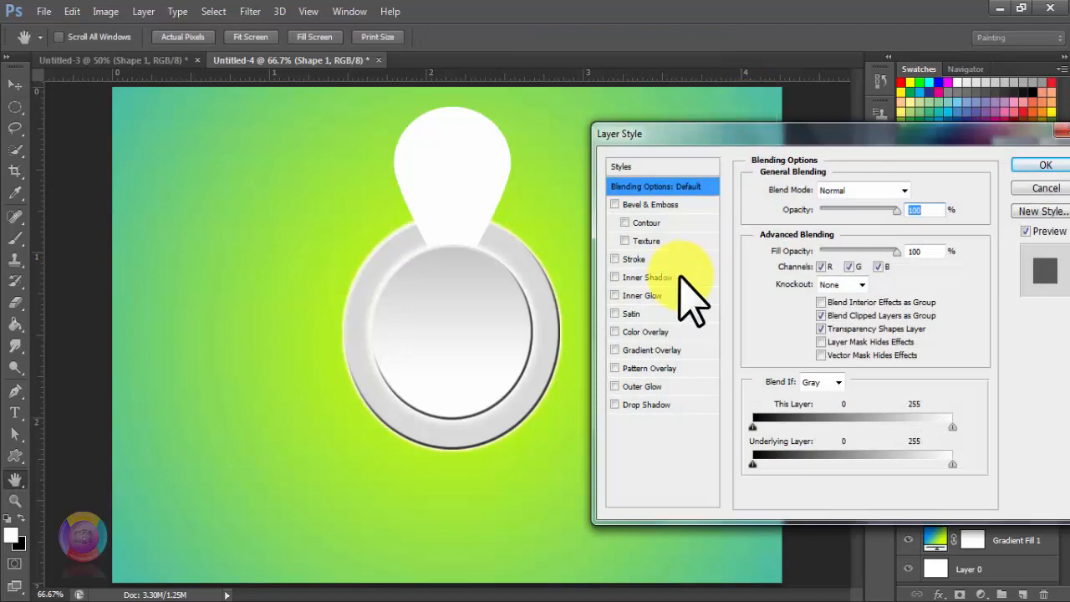
left_click(664, 350)
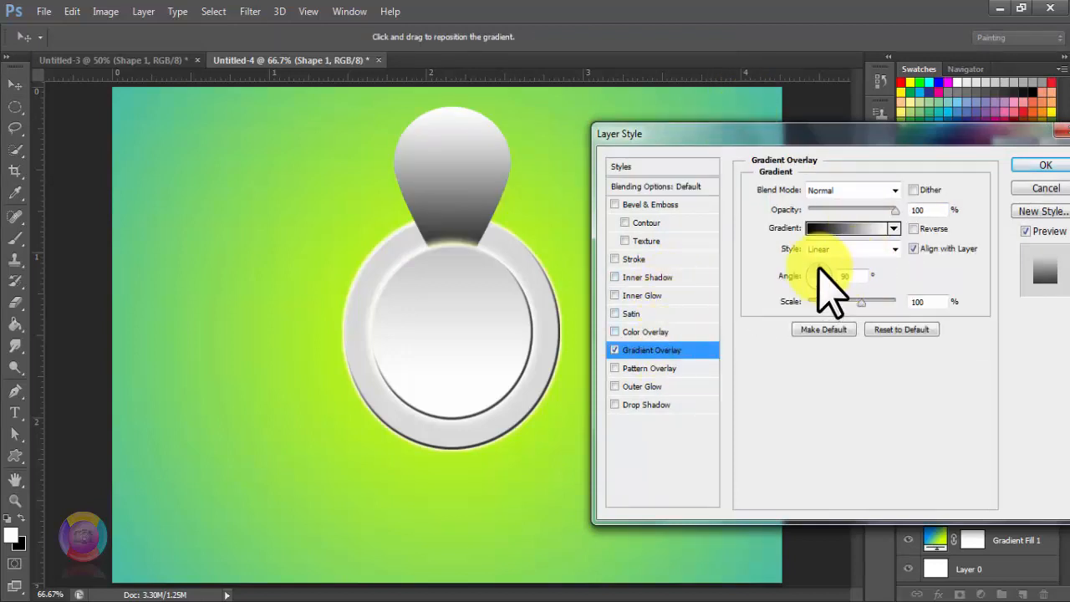
left_click_drag(824, 268, 819, 294)
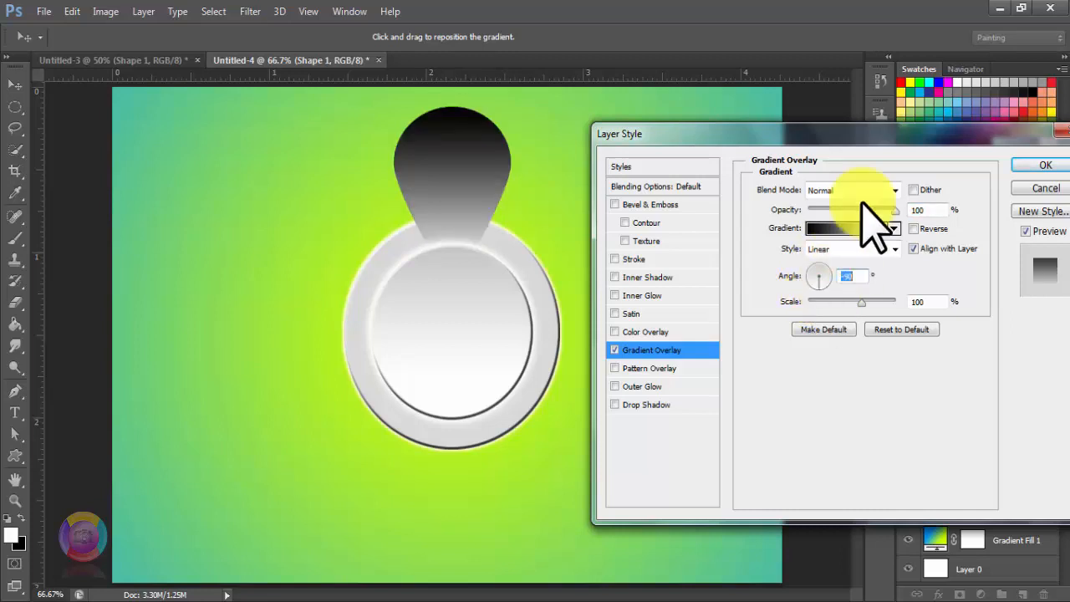
Reposition the raindrop's overlay gradient so grey fades to white toward the circles, and set its opacity to 46%.
mouse_move(516, 203)
left_mouse_down()
mouse_move(507, 117)
mouse_move(479, 166)
mouse_move(475, 151)
left_mouse_up()
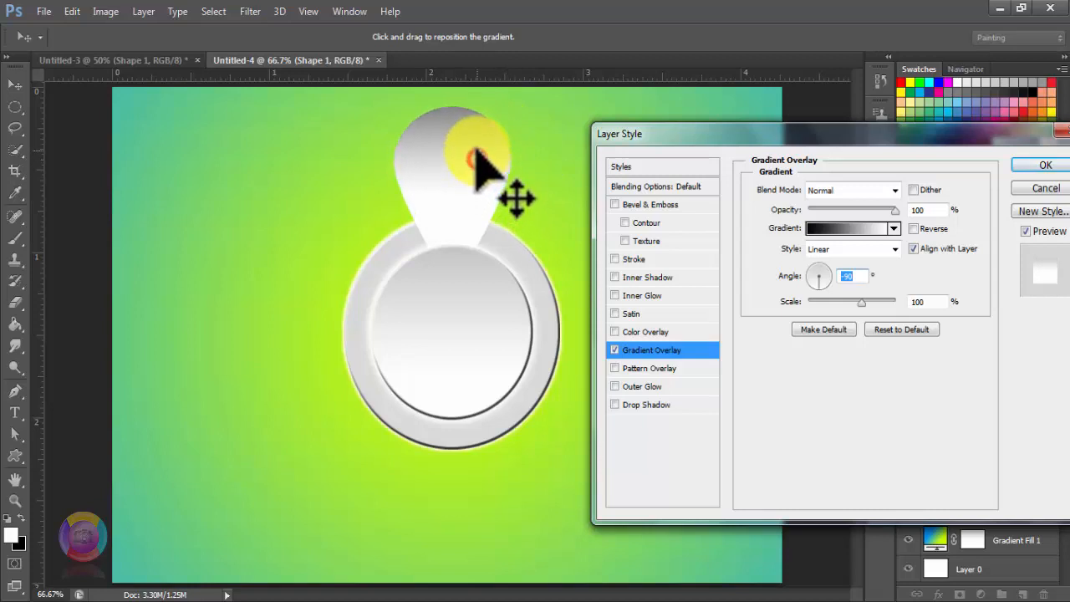
left_click(872, 208)
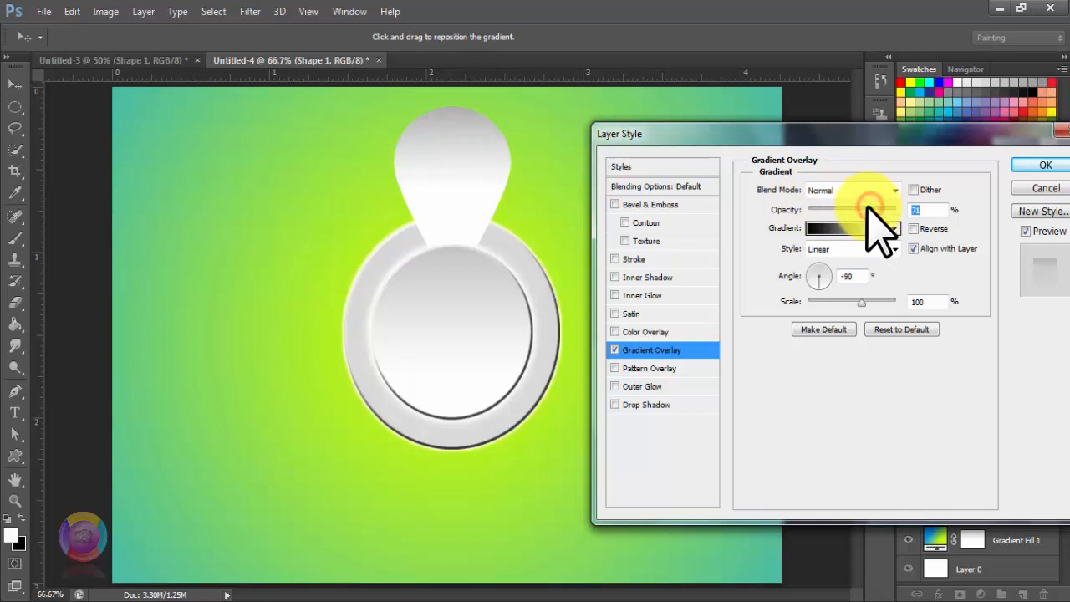
left_click(864, 209)
left_click_drag(526, 210, 523, 225)
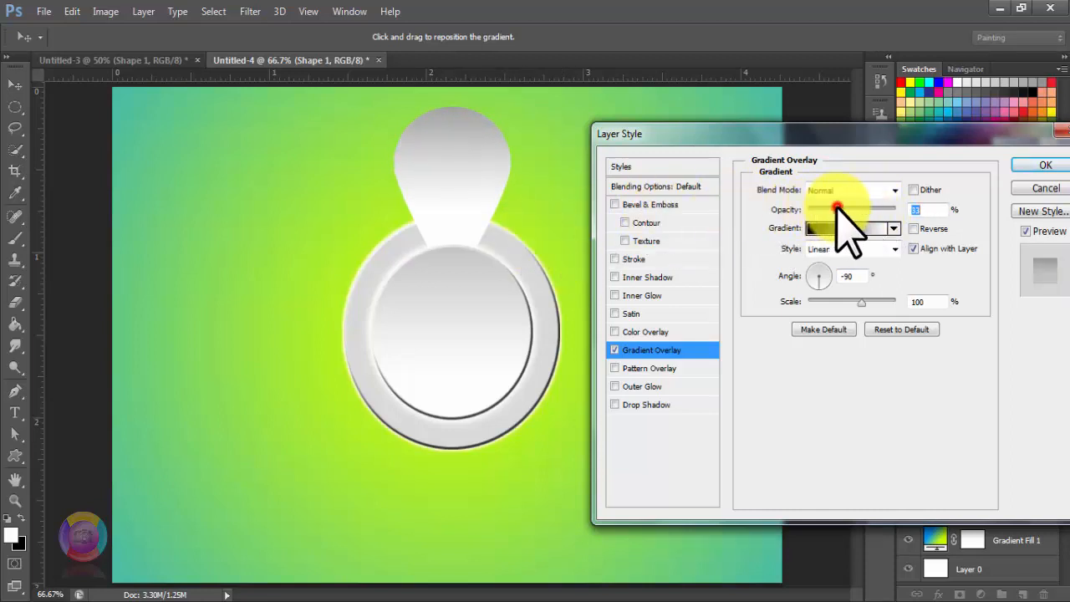
left_click_drag(837, 208, 849, 209)
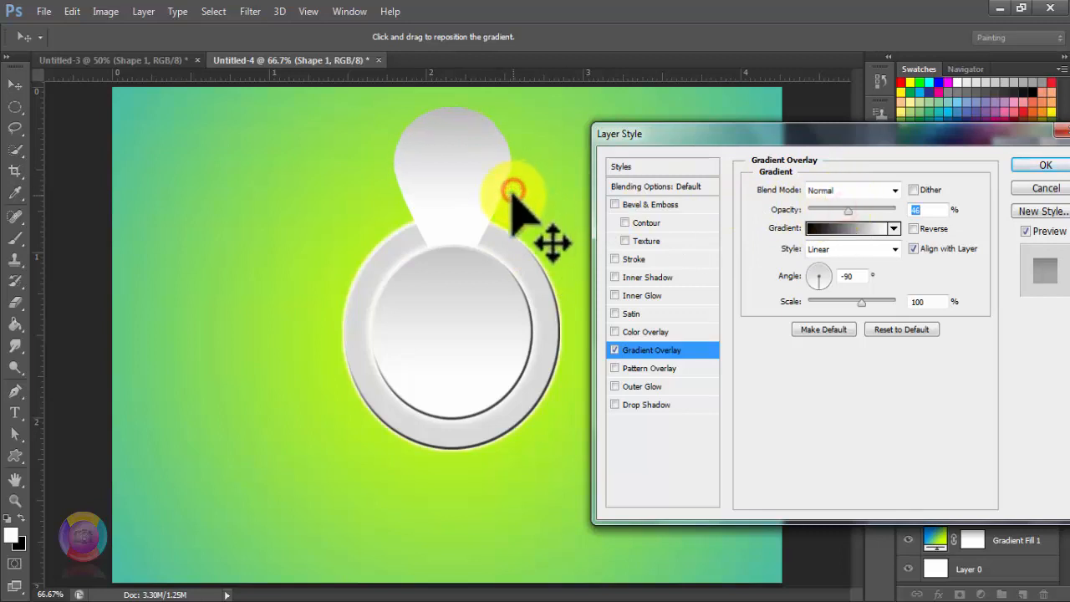
Add an Inner Bevel to the raindrop with increased depth and 41% shadow opacity, and apply the layer style.
left_click(645, 204)
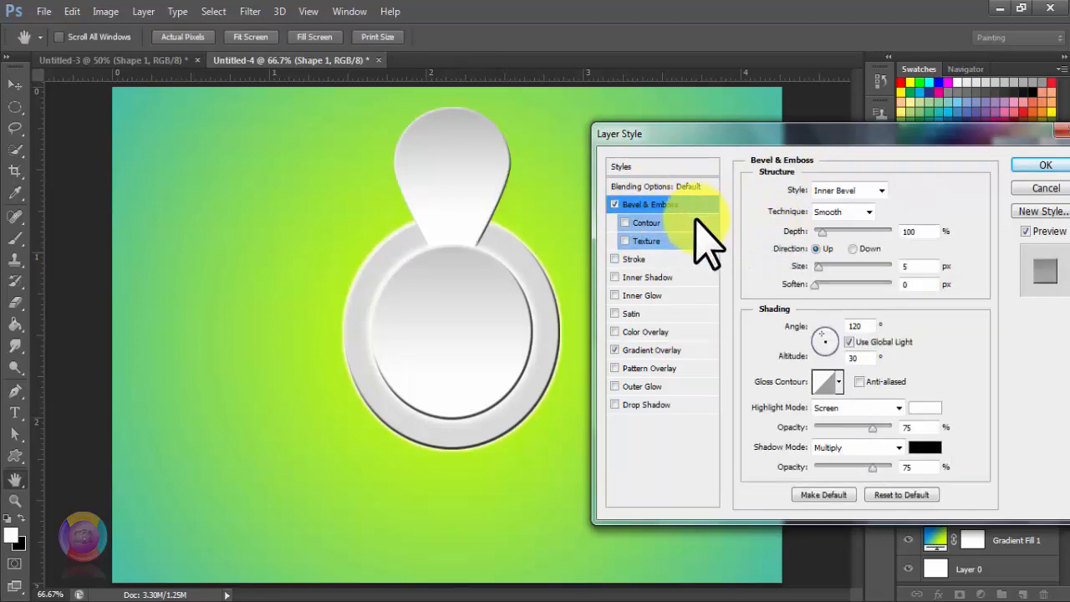
mouse_move(826, 233)
left_mouse_down()
mouse_move(848, 237)
mouse_move(836, 236)
left_mouse_up()
left_click_drag(870, 469, 836, 472)
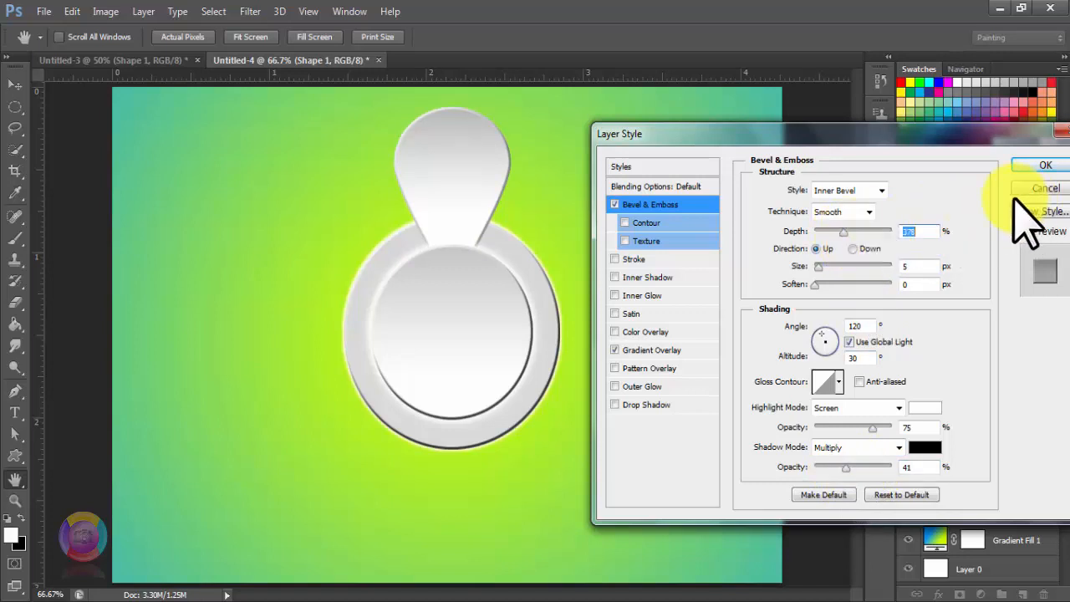
left_click(1045, 164)
Collapse the raindrop layer's effects list and duplicate the layer.
left_click(971, 430)
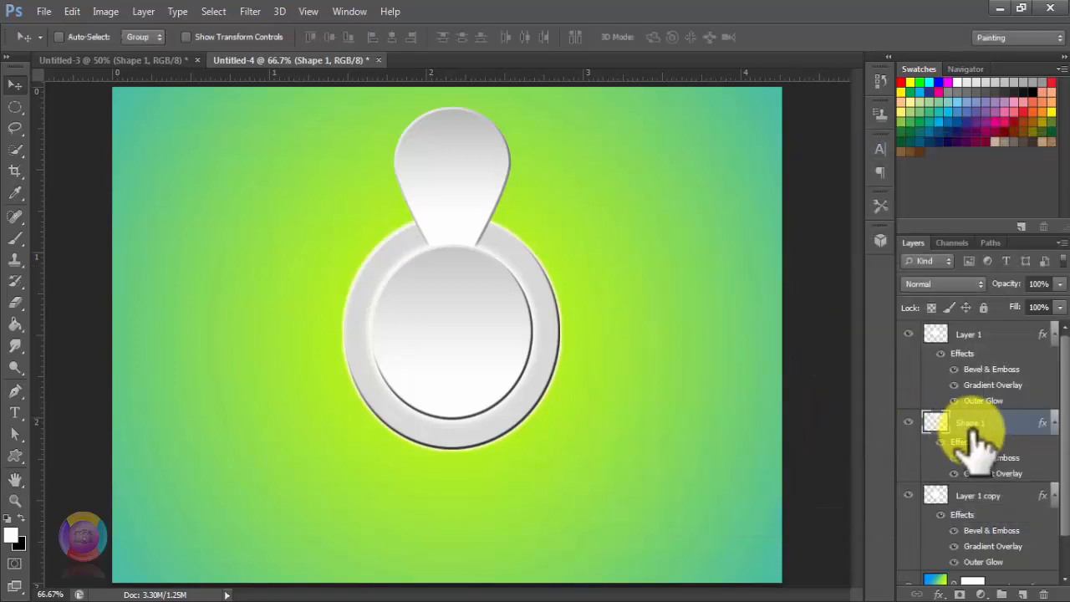
left_click(1055, 425)
left_click(908, 423)
left_click(908, 423)
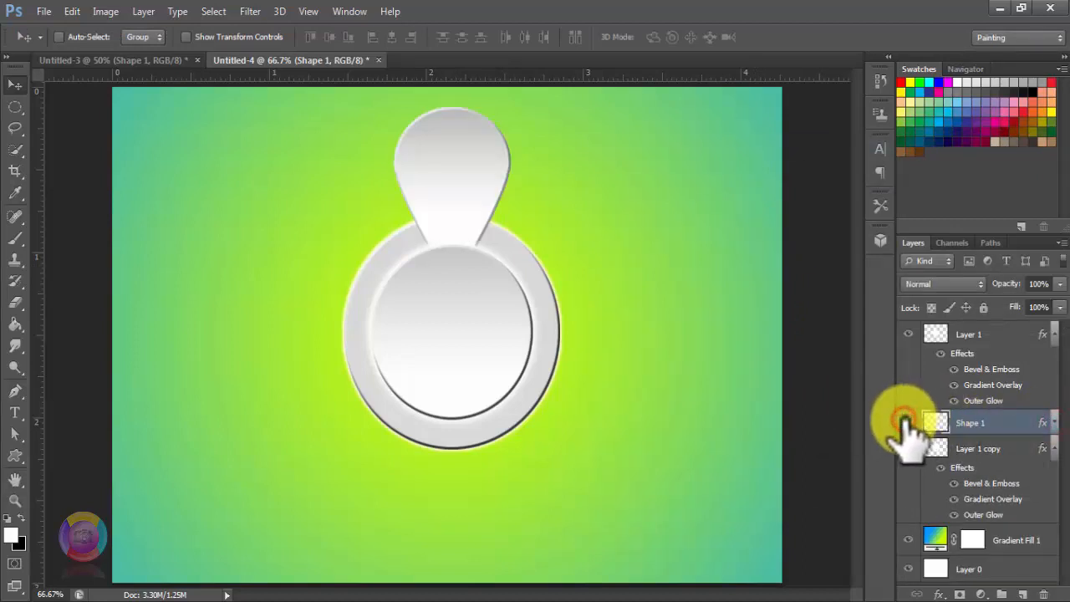
key("ctrl+j")
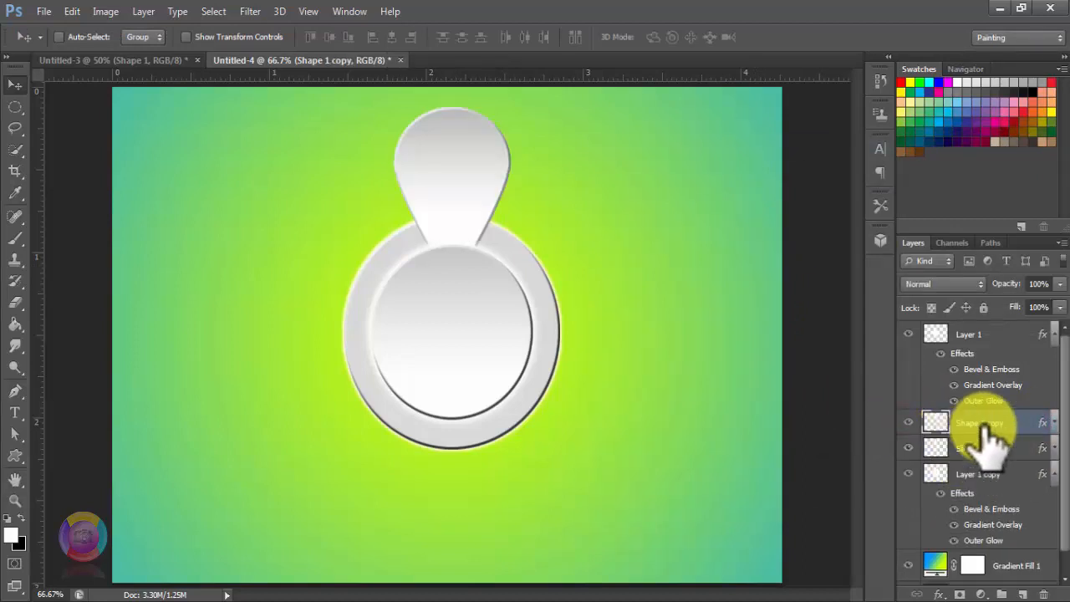
Rotate the duplicated raindrop 90° counter-clockwise and place it on the circles' left side with its tip toward the centre.
key("ctrl+t")
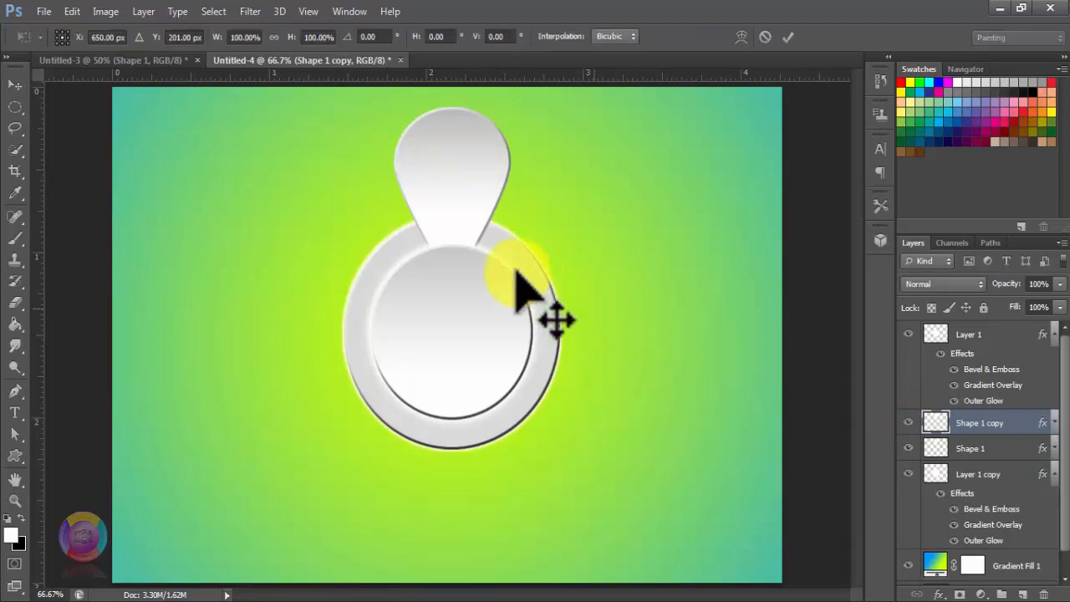
left_click_drag(500, 272, 355, 334)
right_click(351, 332)
left_click(395, 258)
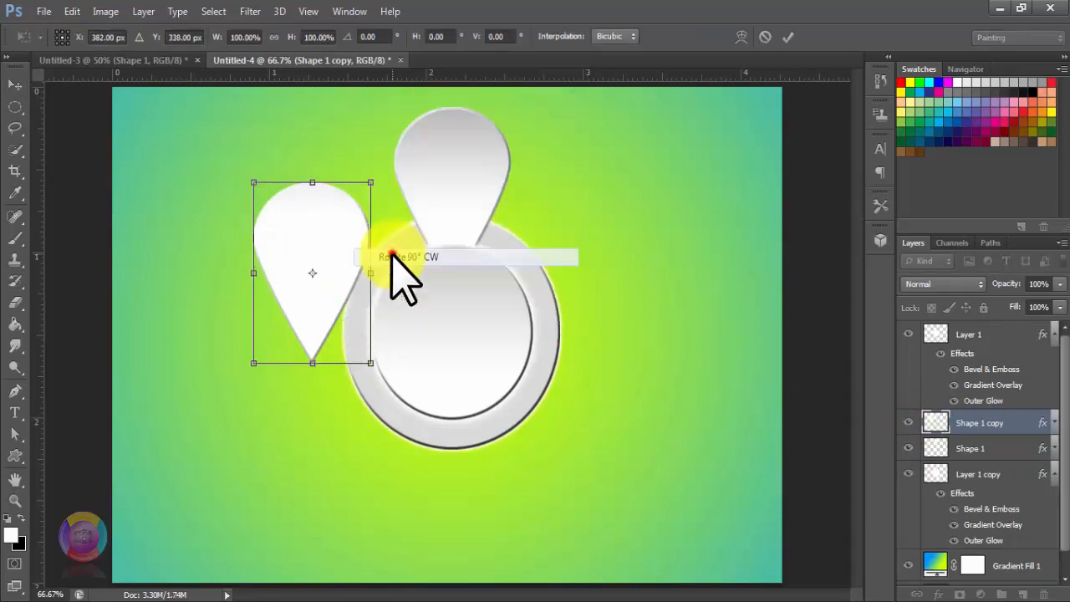
right_click(368, 283)
left_click(441, 508)
right_click(340, 332)
left_click(395, 269)
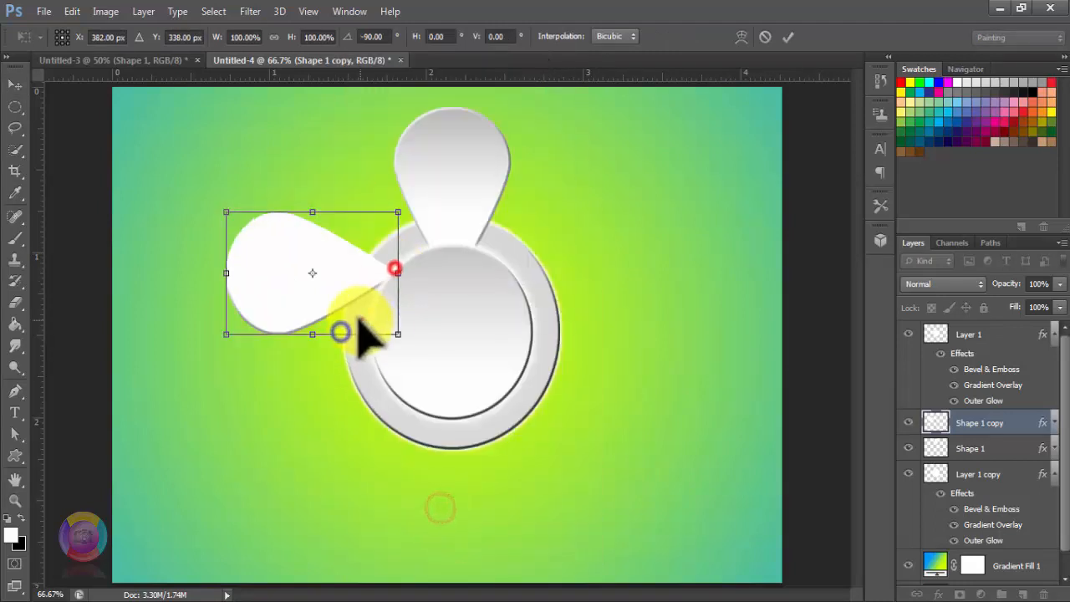
left_click_drag(360, 319, 528, 483)
left_click(788, 36)
Place another raindrop copy on the circles' right side, turned so its tip points left toward the centre.
key("ctrl+t")
right_click(636, 331)
left_click(674, 256)
right_click(641, 318)
left_click(704, 525)
left_click(790, 38)
Rotate a third raindrop copy 90° clockwise and place it below the circles with its tip pointing up.
key("ctrl+t")
right_click(525, 481)
left_click(577, 378)
left_click_drag(496, 526, 467, 535)
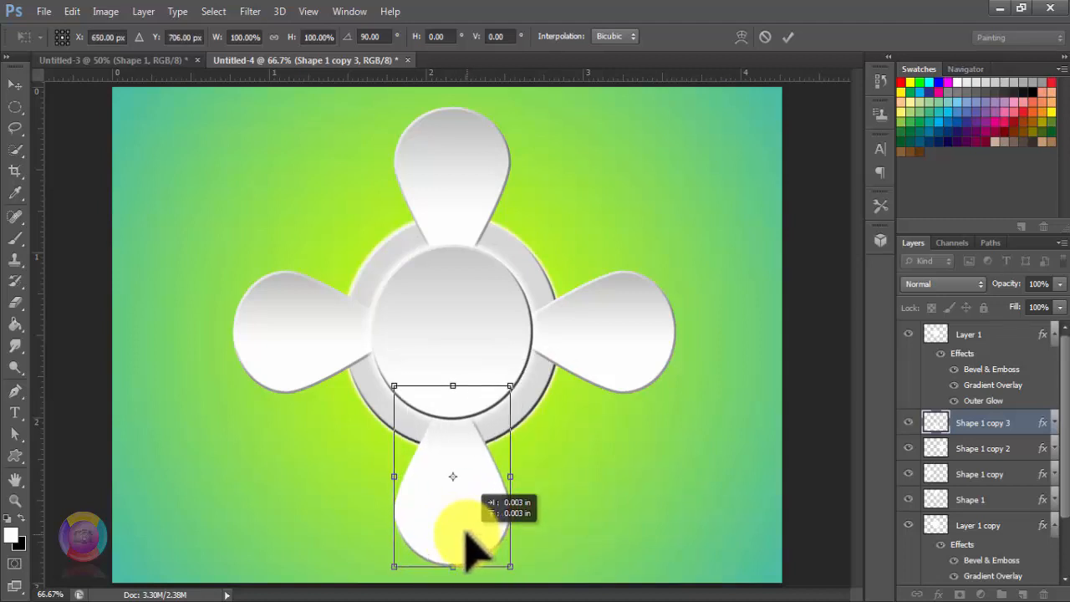
left_click(787, 37)
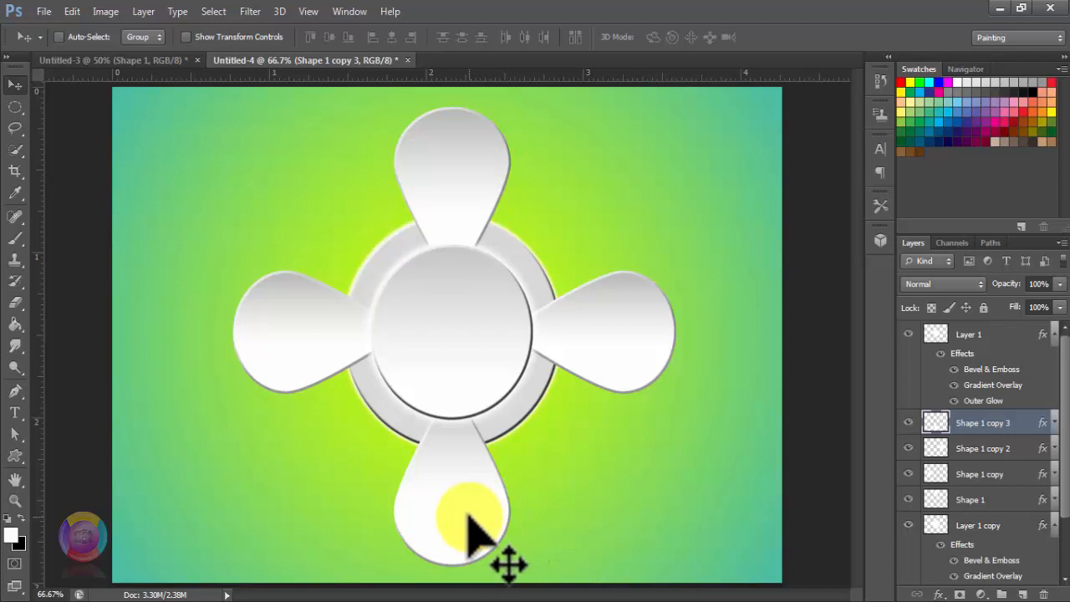
Merge the four raindrop layers into a single layer and check it by toggling its visibility.
key("ctrl+minus")
key("ctrl+minus")
key("ctrl+minus")
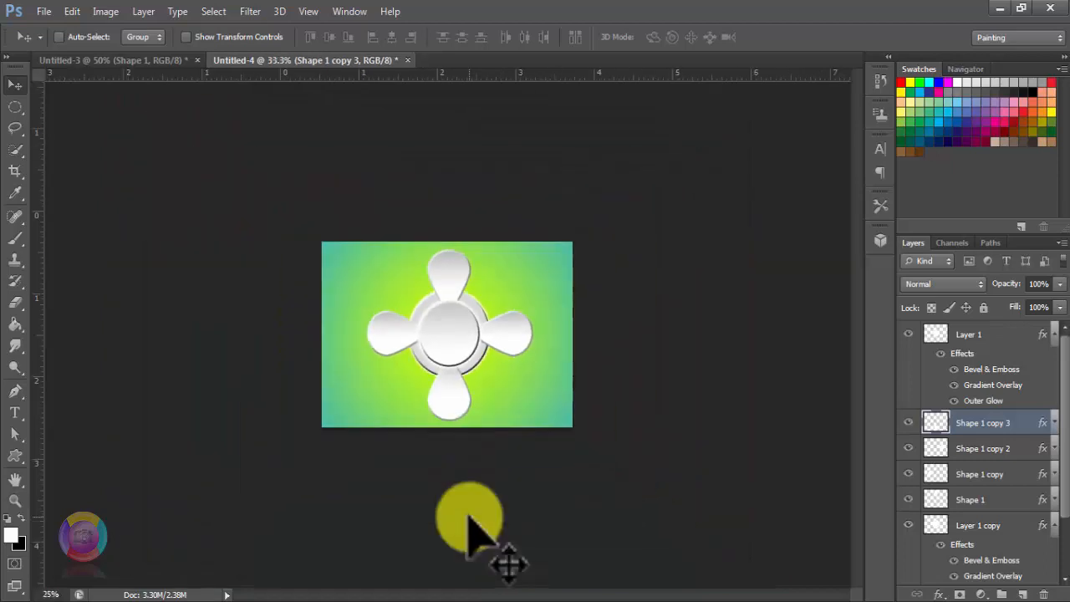
key("ctrl+plus")
key("ctrl+plus")
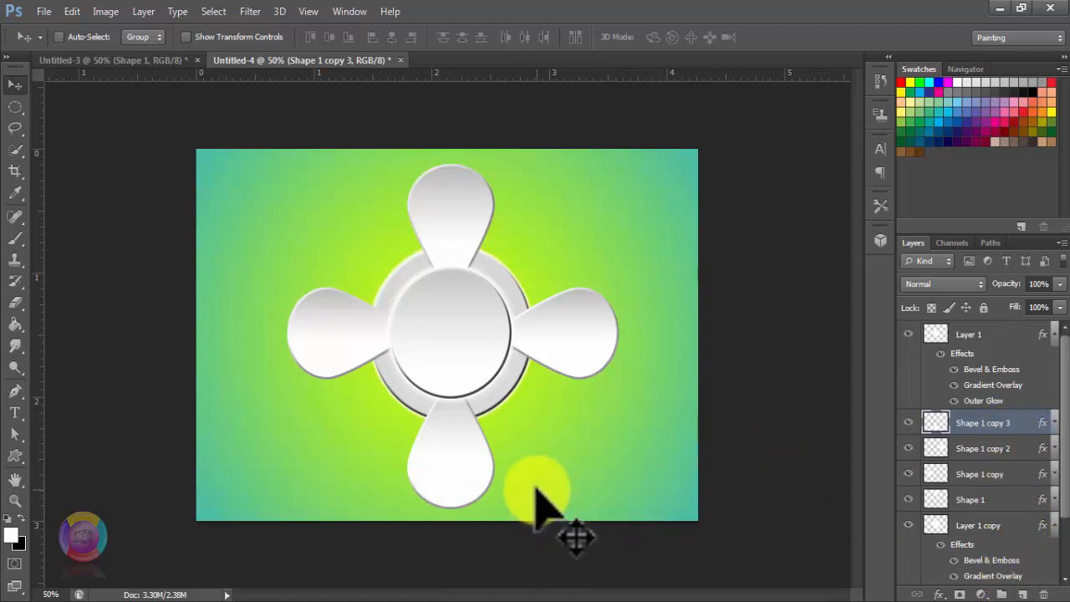
left_click(1003, 449, "shift")
left_click(997, 475, "shift")
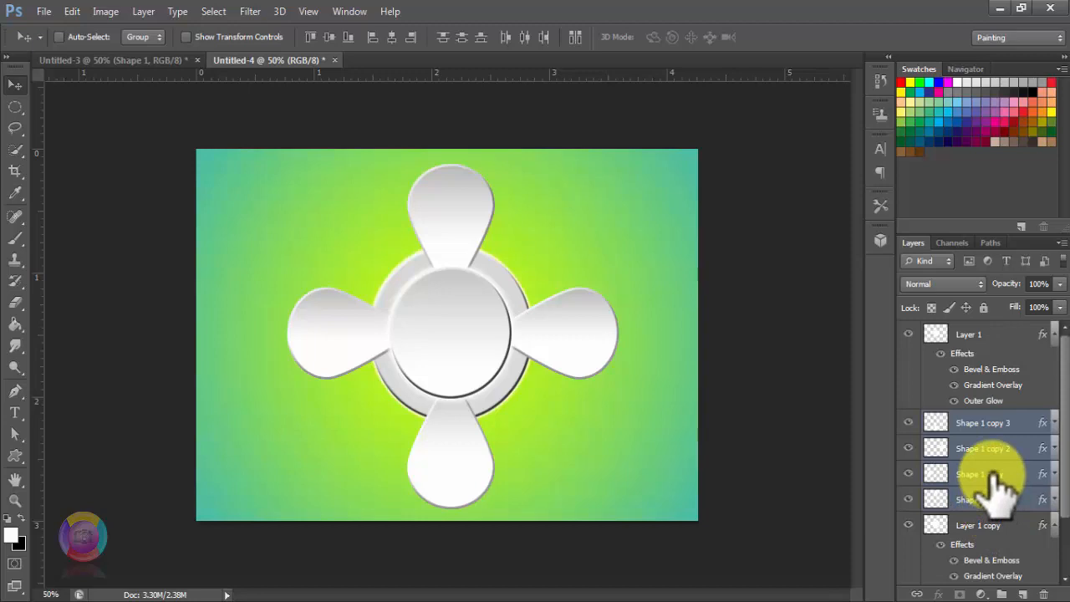
right_click(997, 485)
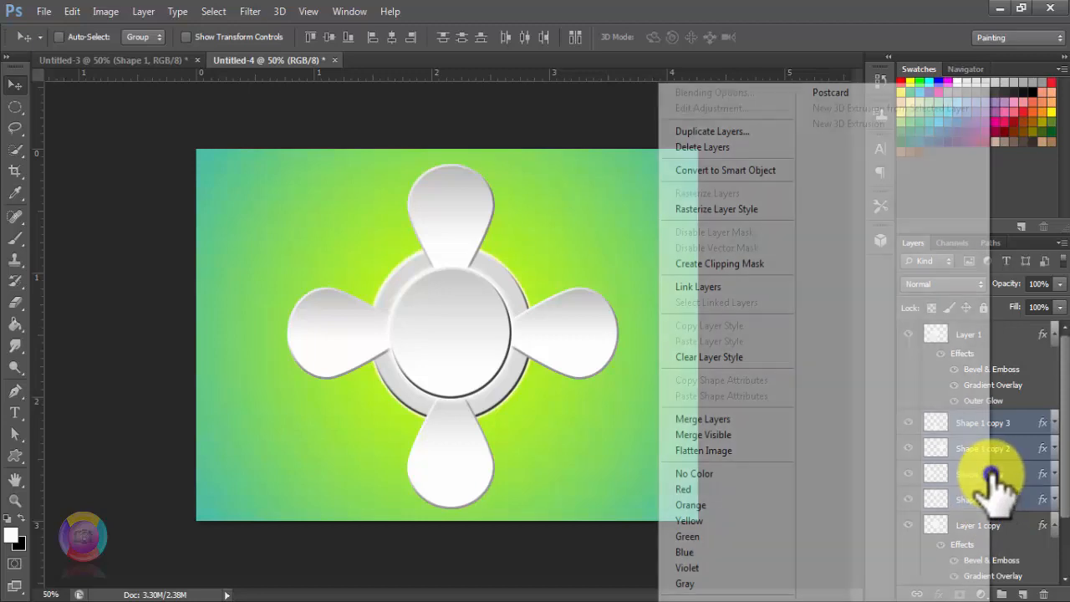
left_click(753, 420)
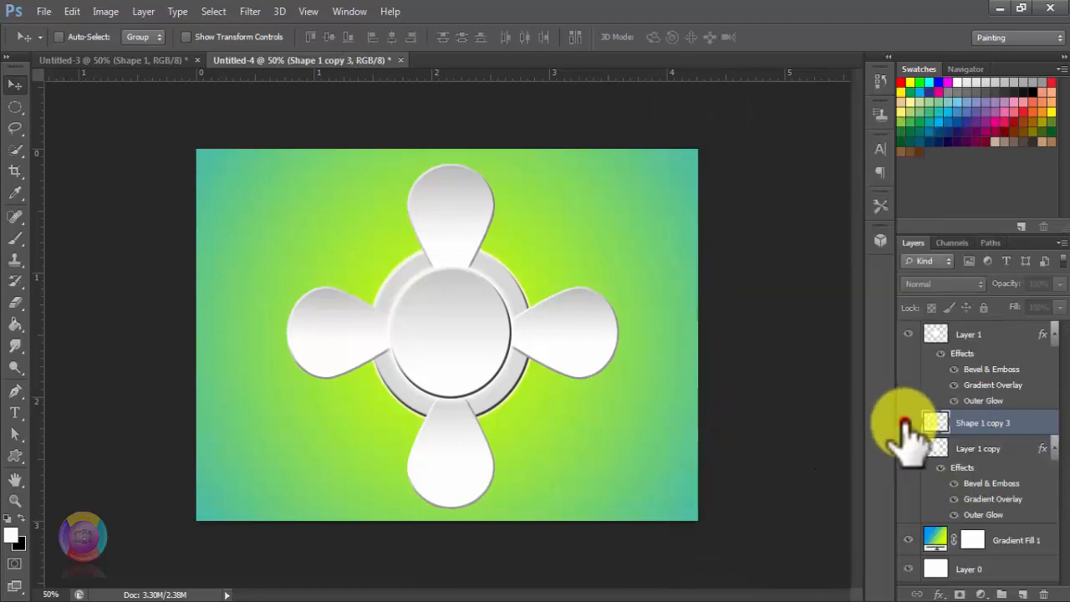
left_click(908, 423)
left_click(908, 423)
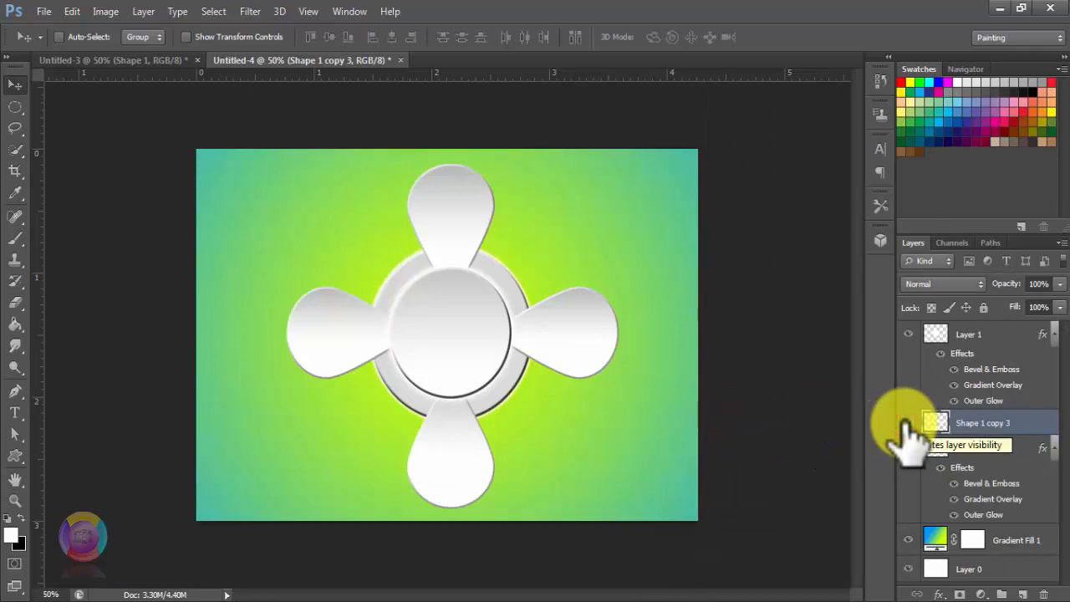
left_click(909, 423)
left_click(908, 423)
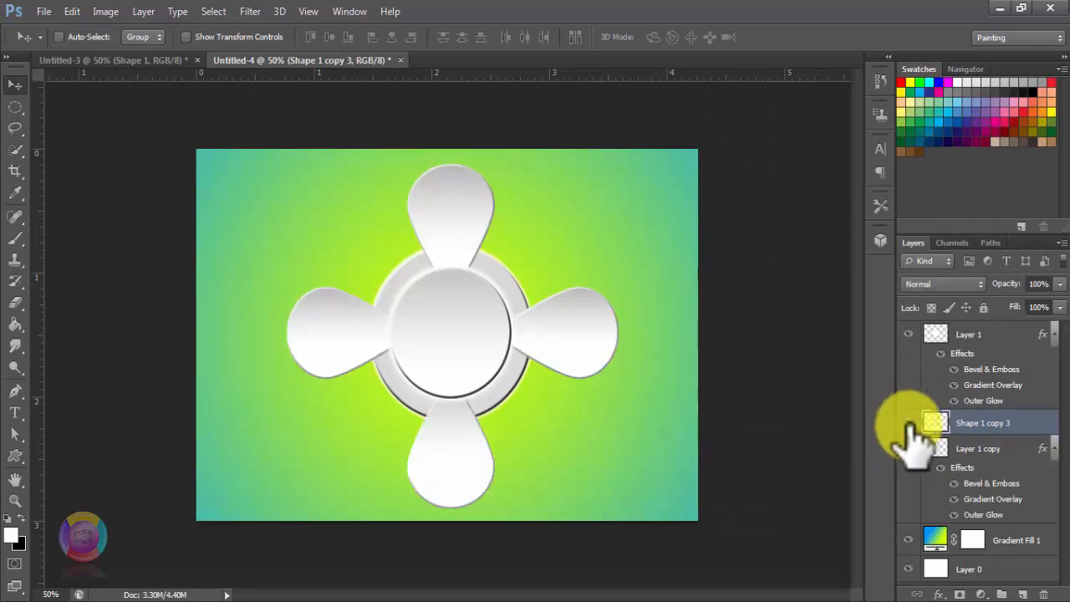
Add a new layer above the merged raindrops and pick a hard round brush with 100% hardness.
left_click(1023, 592)
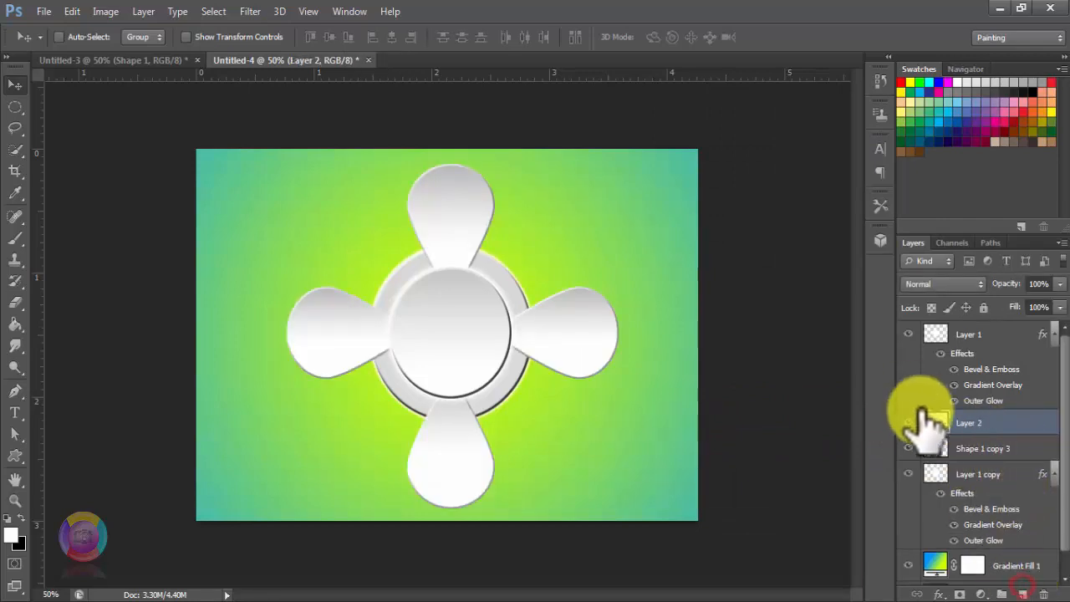
left_click(17, 237)
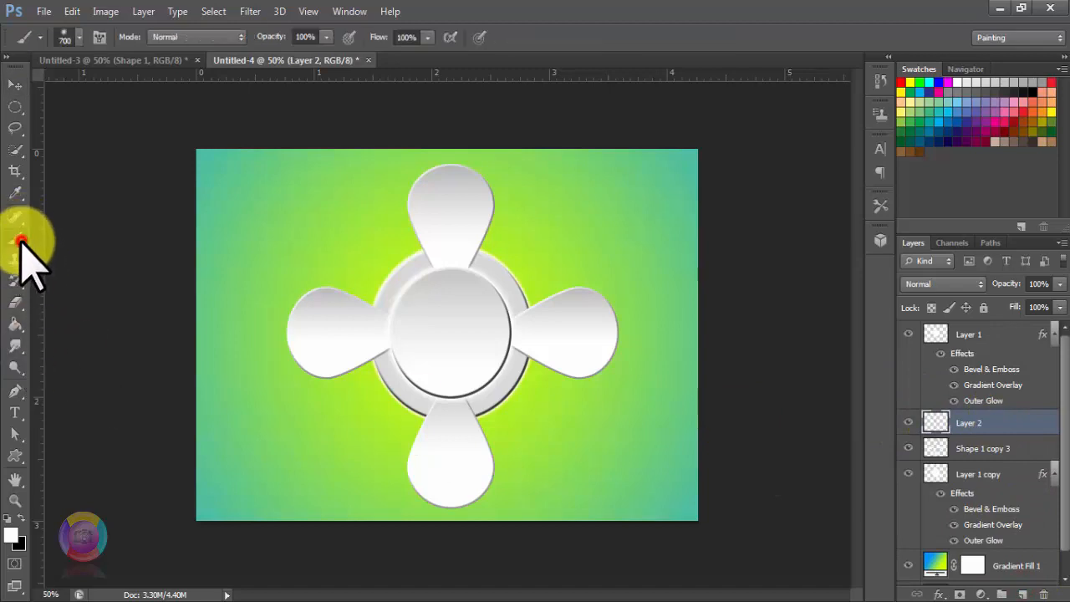
left_click(76, 36)
left_click(131, 165)
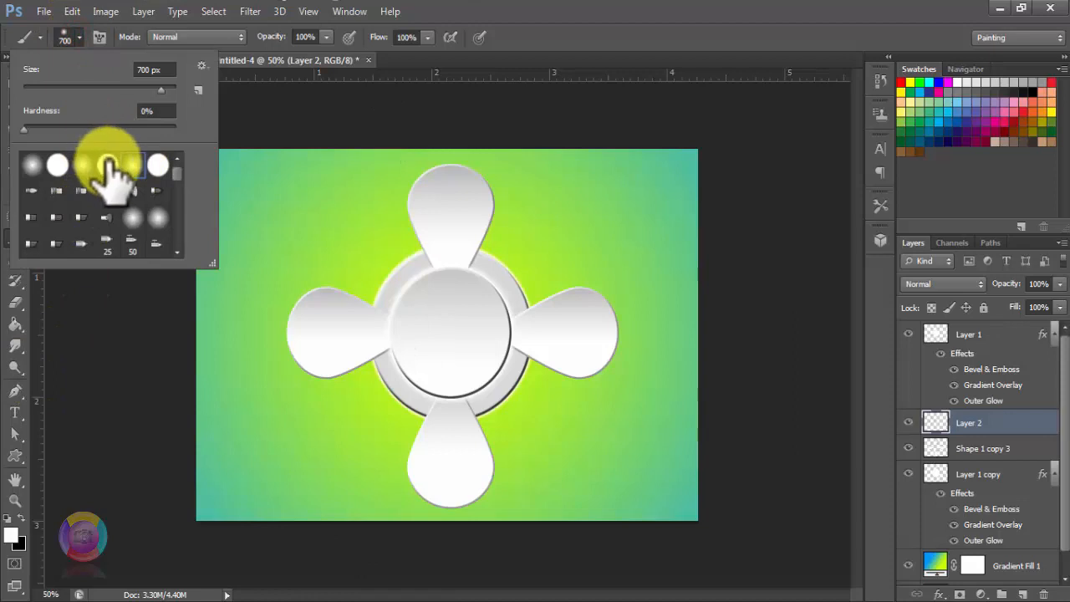
left_click(158, 164)
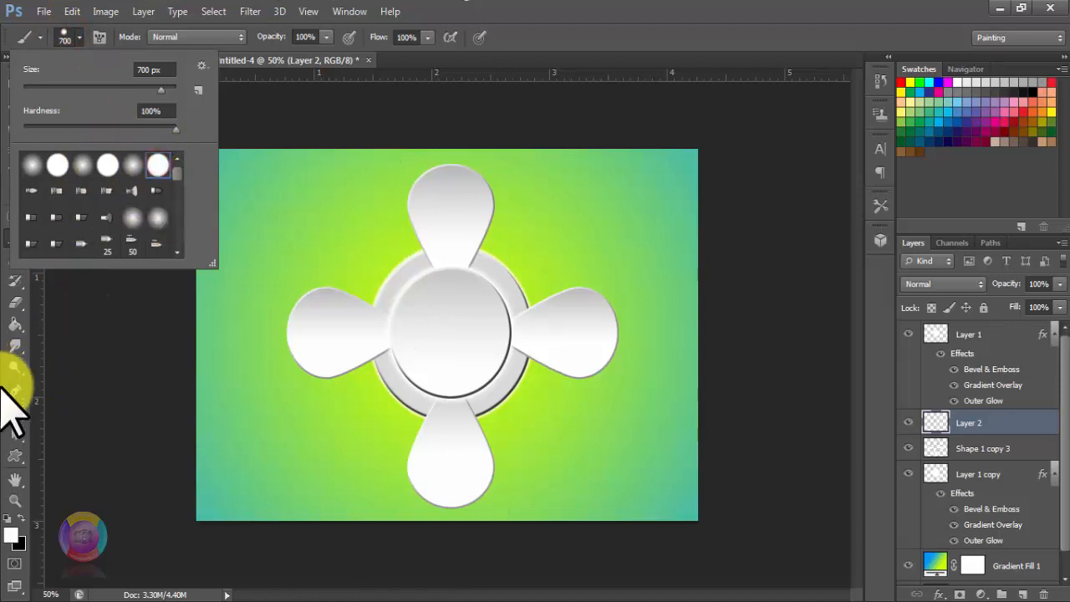
Set the foreground colour to magenta d303c7 for the brush.
left_click(11, 537)
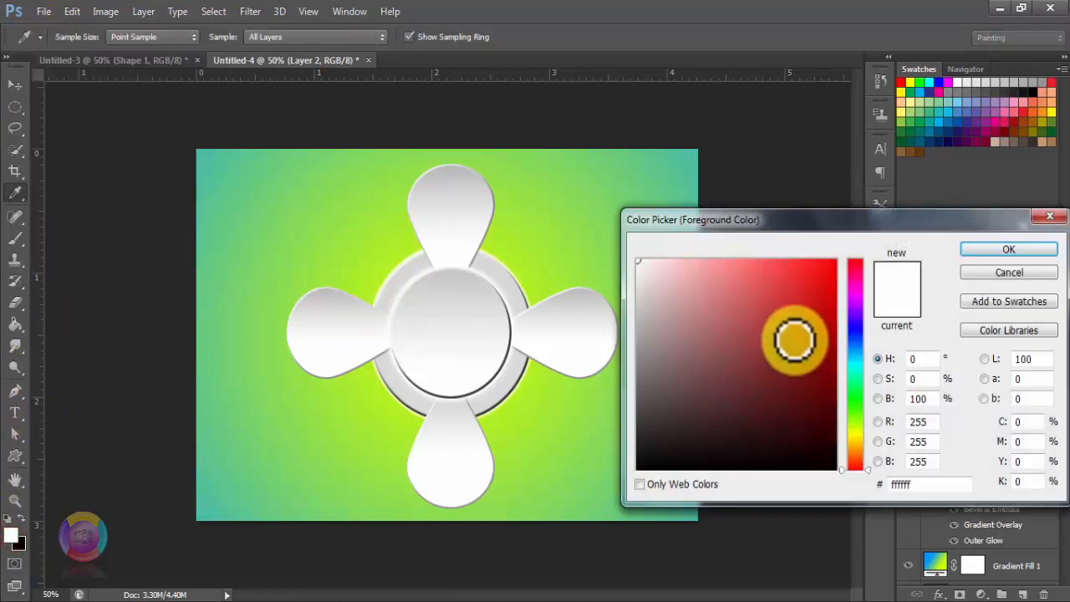
left_click(853, 289)
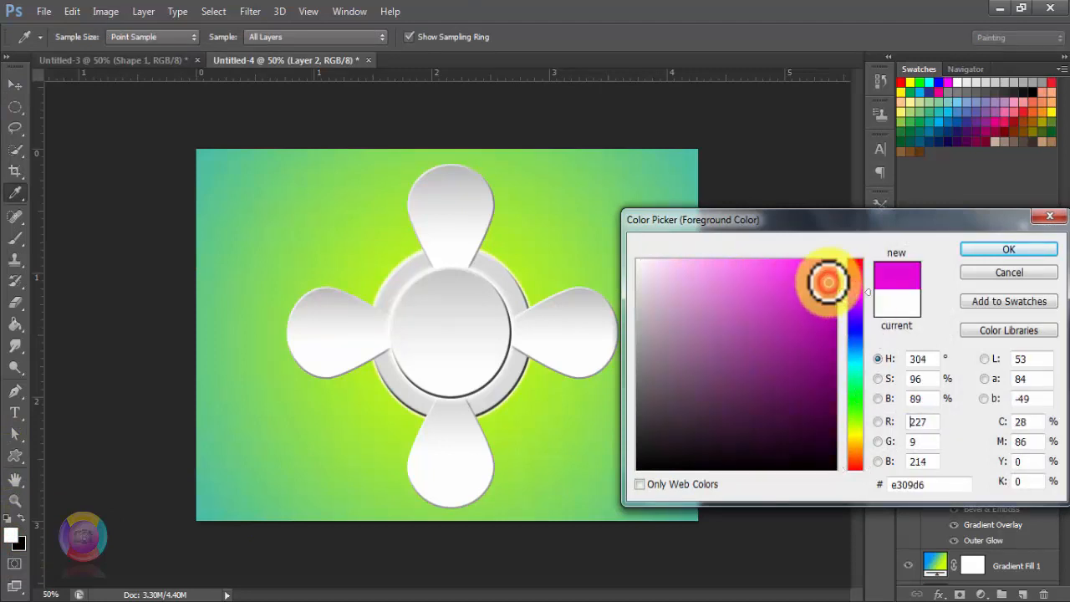
left_click_drag(828, 283, 828, 291)
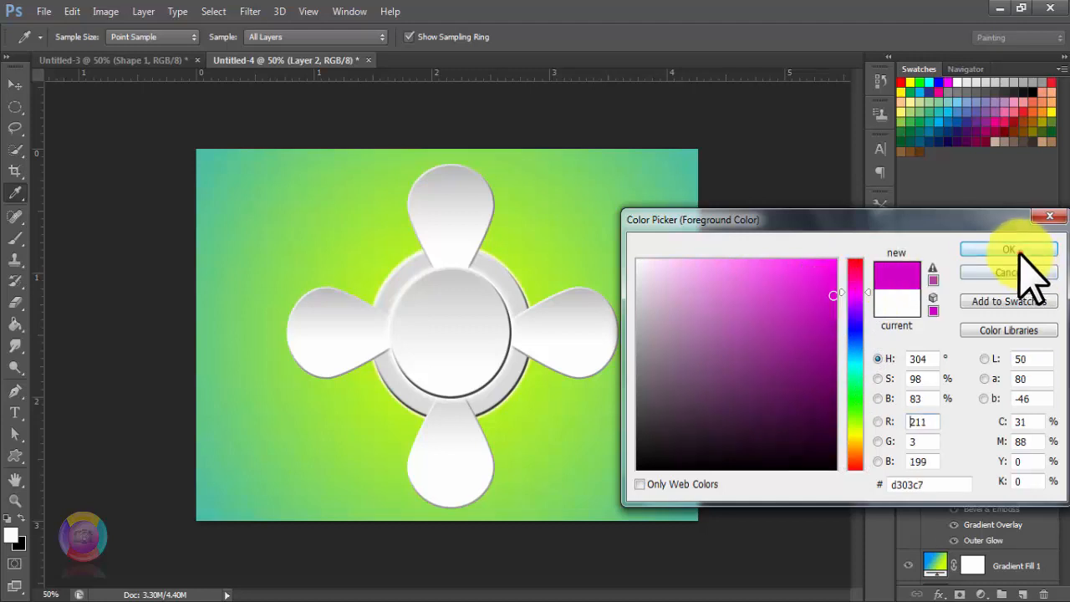
left_click(1019, 250)
key("b")
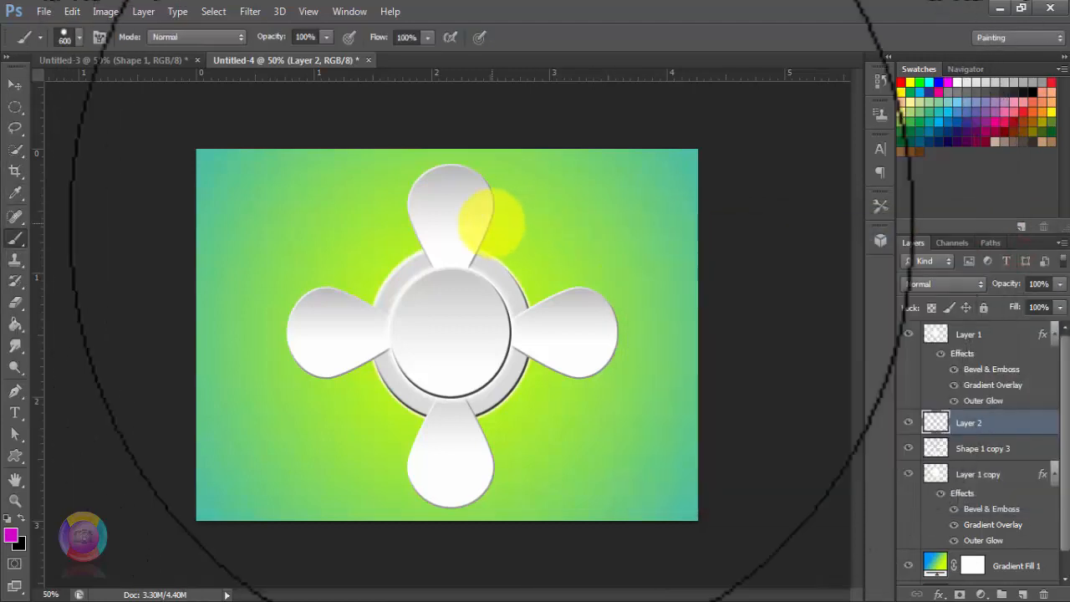
Reduce the brush size to 150 px and paint a single magenta dot in the middle of the upper raindrop's round end.
key("bracketleft")
key("bracketleft")
key("bracketleft")
key("bracketleft")
key("bracketleft")
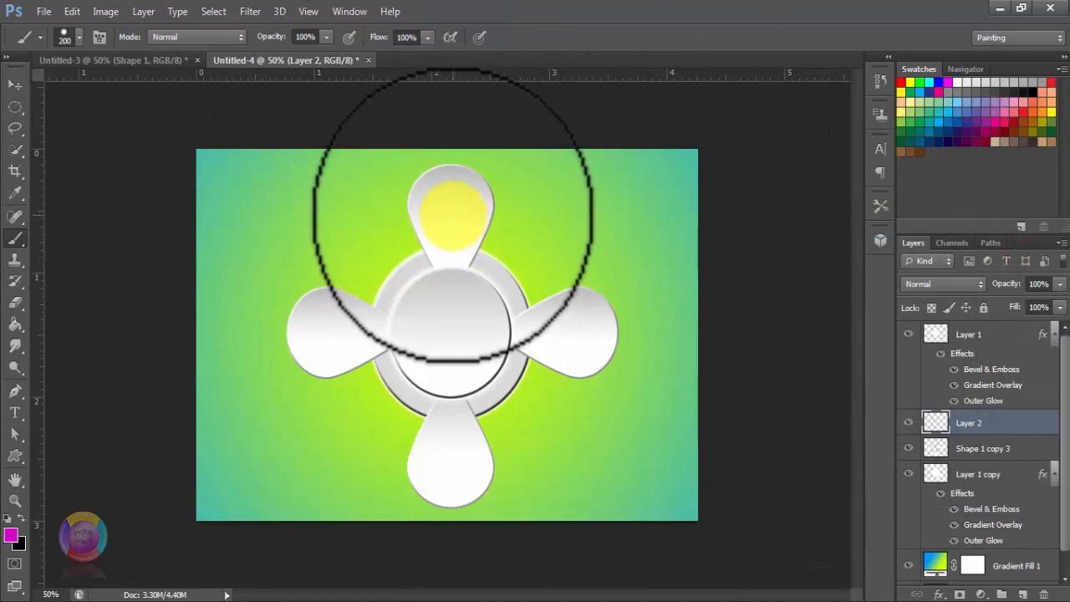
key("bracketleft")
key("bracketleft")
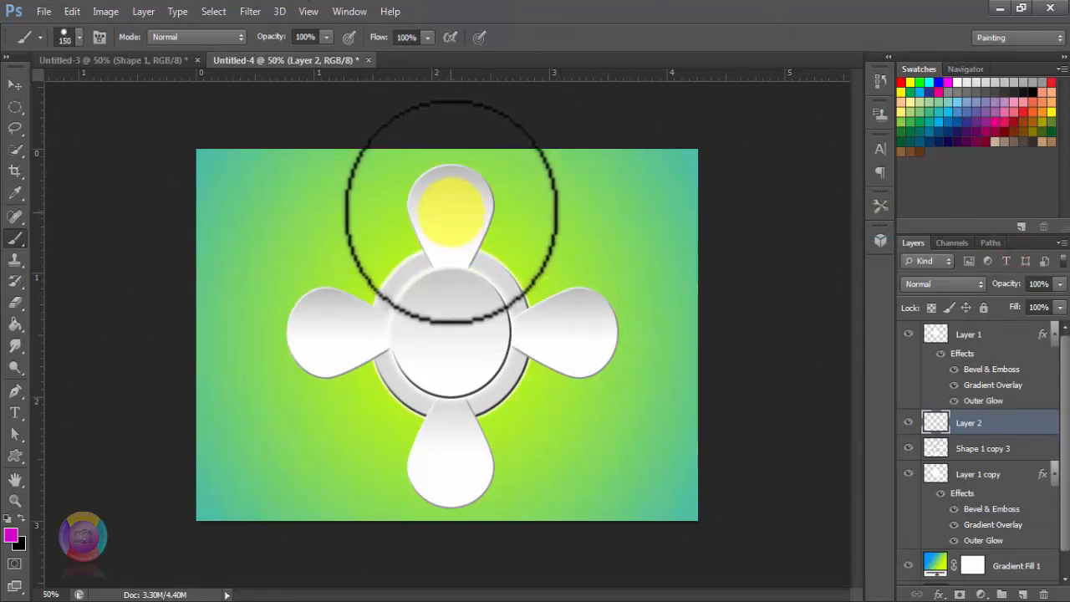
left_click(451, 209)
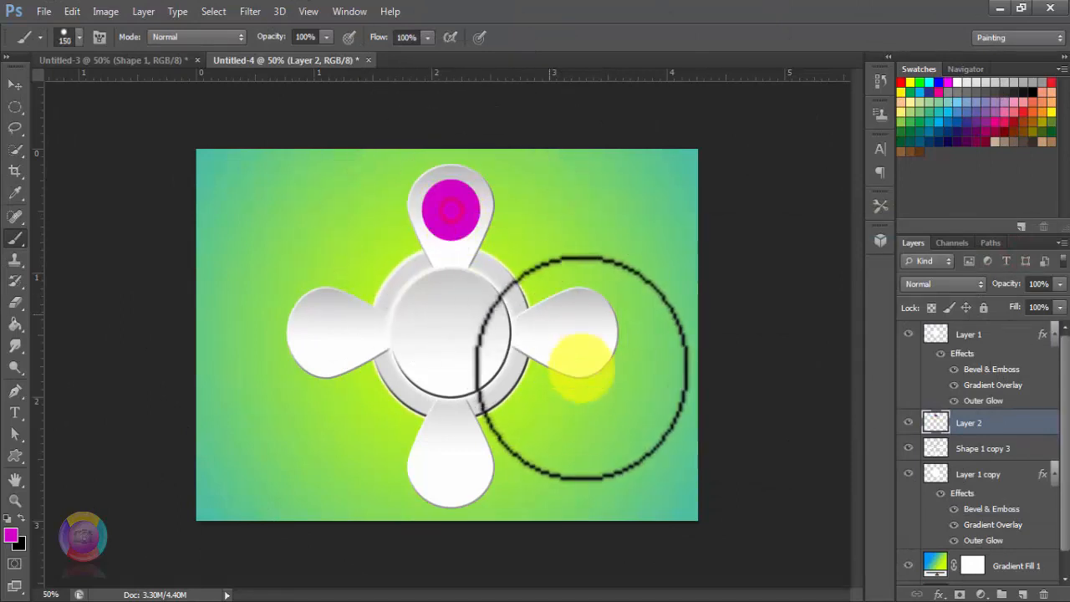
Give the magenta dot's layer a black Multiply inner shadow at 82% opacity and a 120° angle.
right_click(1012, 427)
left_click(740, 92)
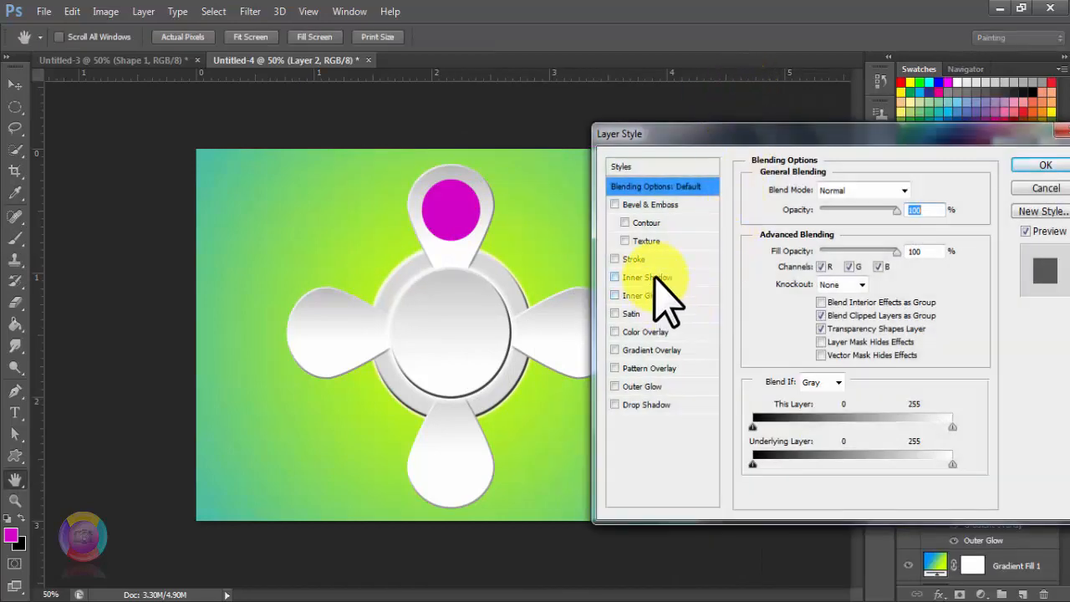
left_click(654, 276)
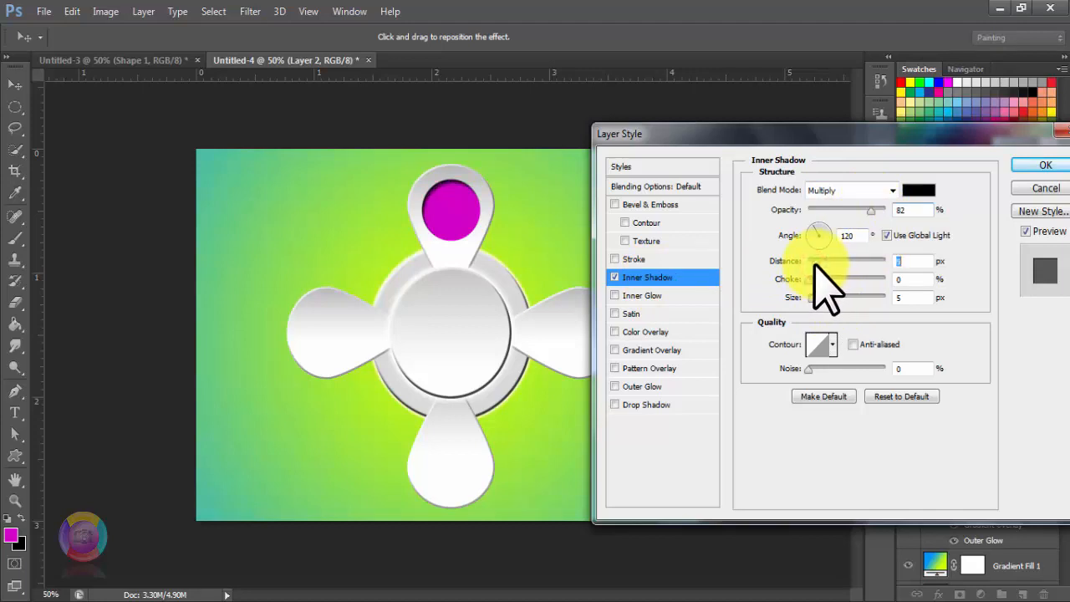
left_click(1045, 165)
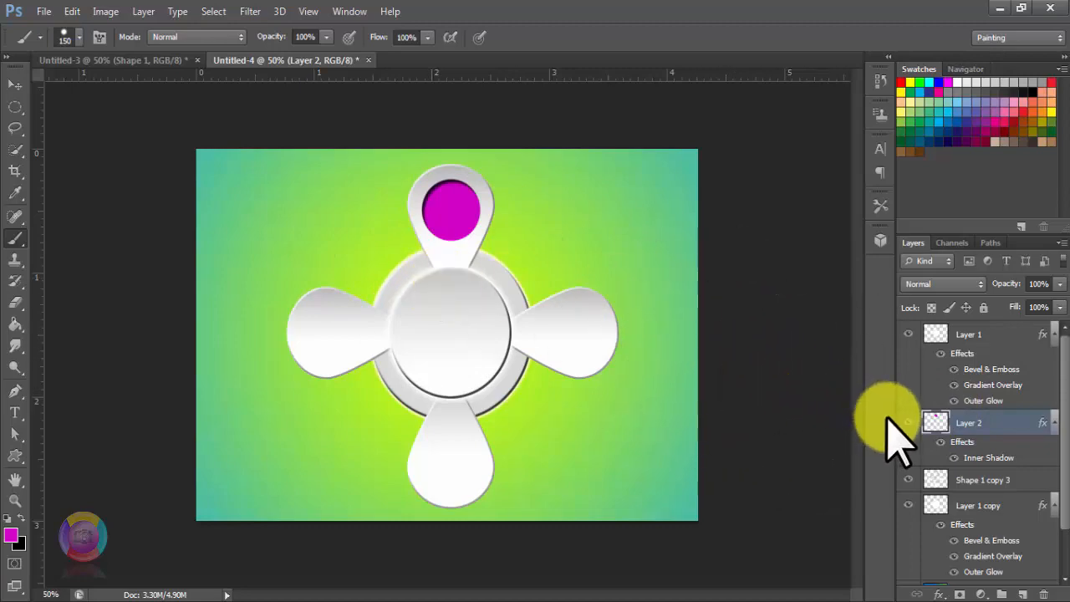
double_click(973, 441)
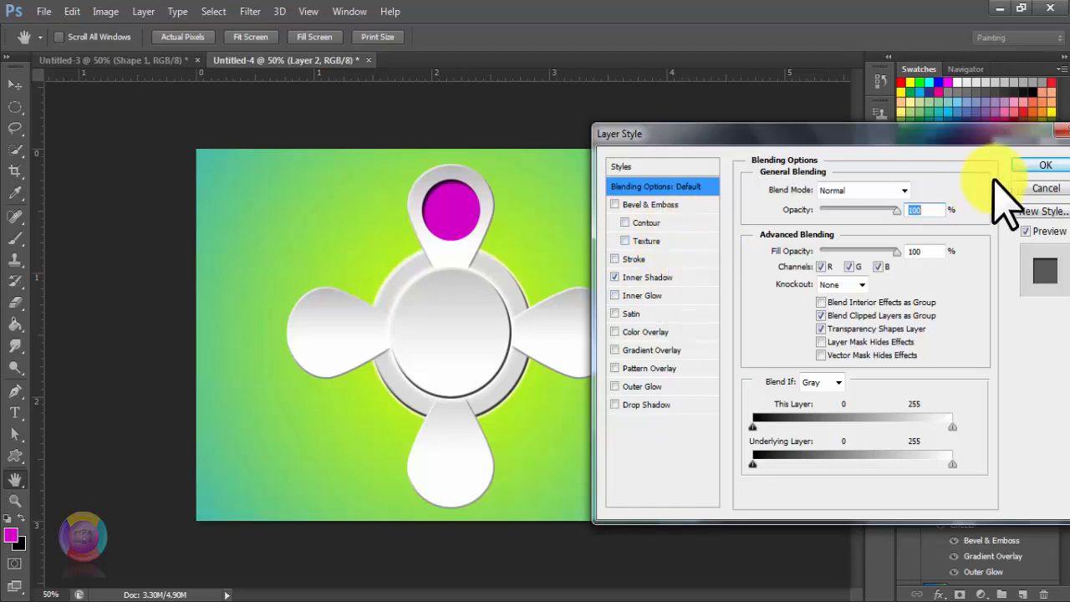
left_click(1047, 164)
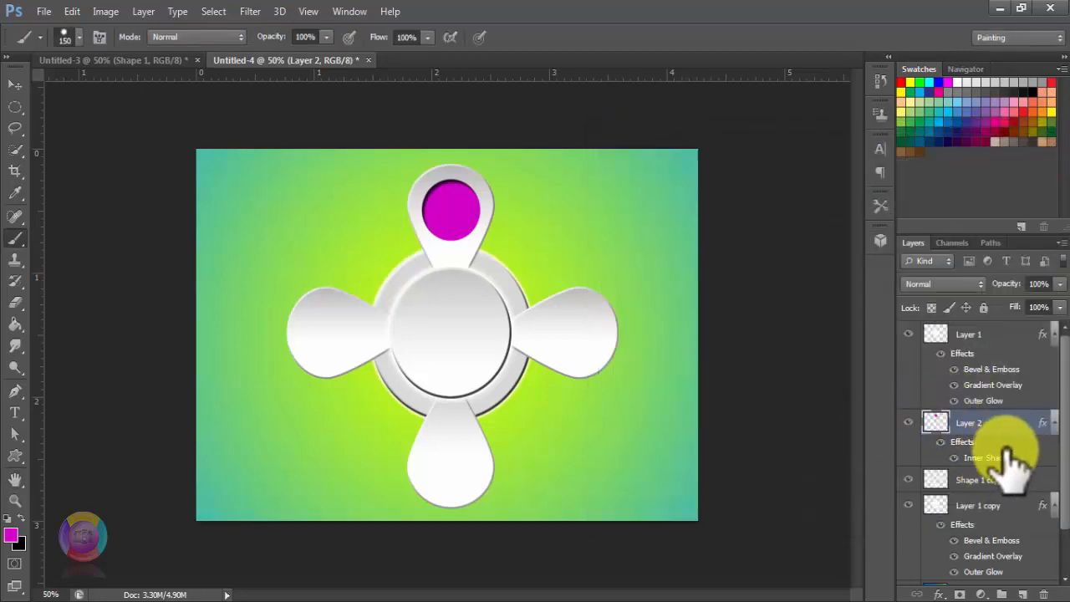
Duplicate the magenta dot's layer and place the copy in the round end of the left raindrop.
key("ctrl+j")
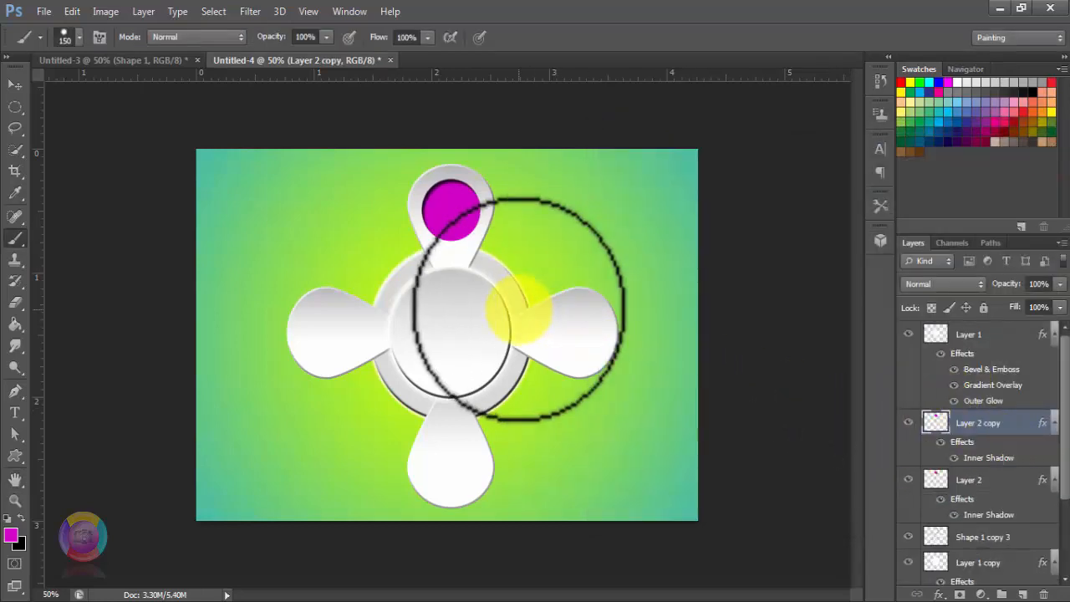
left_click(15, 84)
left_click_drag(468, 249, 342, 335)
Apply a cyan 05bbd6 colour overlay to the dot in the left raindrop.
double_click(1008, 431)
left_click(648, 331)
left_click(919, 190)
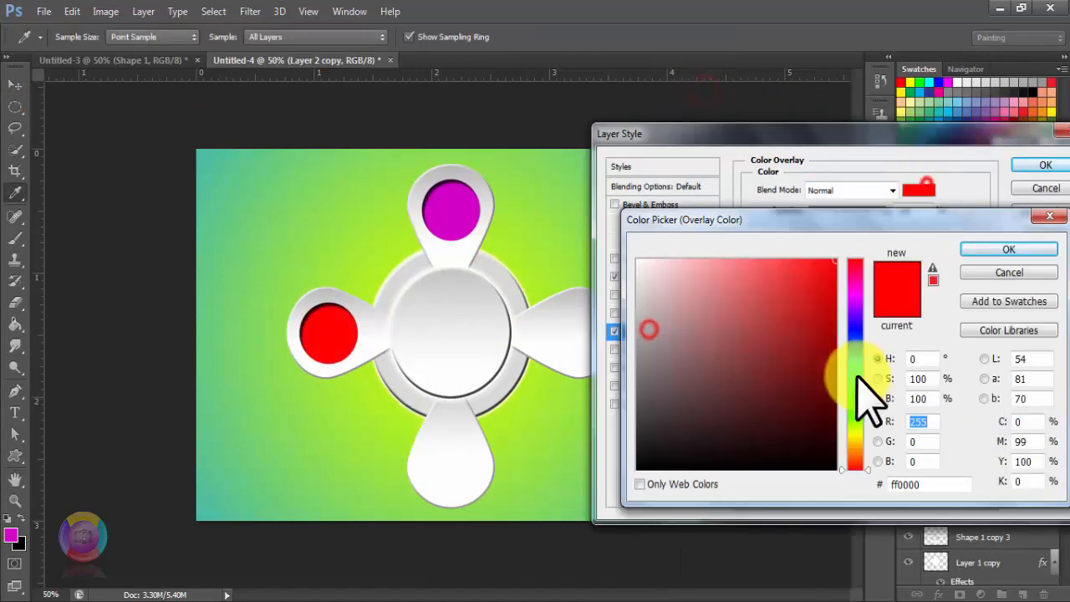
left_click(856, 456)
left_click(855, 359)
mouse_move(833, 292)
left_mouse_down()
mouse_move(834, 305)
mouse_move(832, 295)
left_mouse_up()
left_click(1015, 245)
left_click(1043, 167)
Duplicate the cyan dot into the right raindrop's round end and change the copy's colour overlay to purple 5a06b8.
key("ctrl+j")
left_click_drag(411, 363, 659, 363)
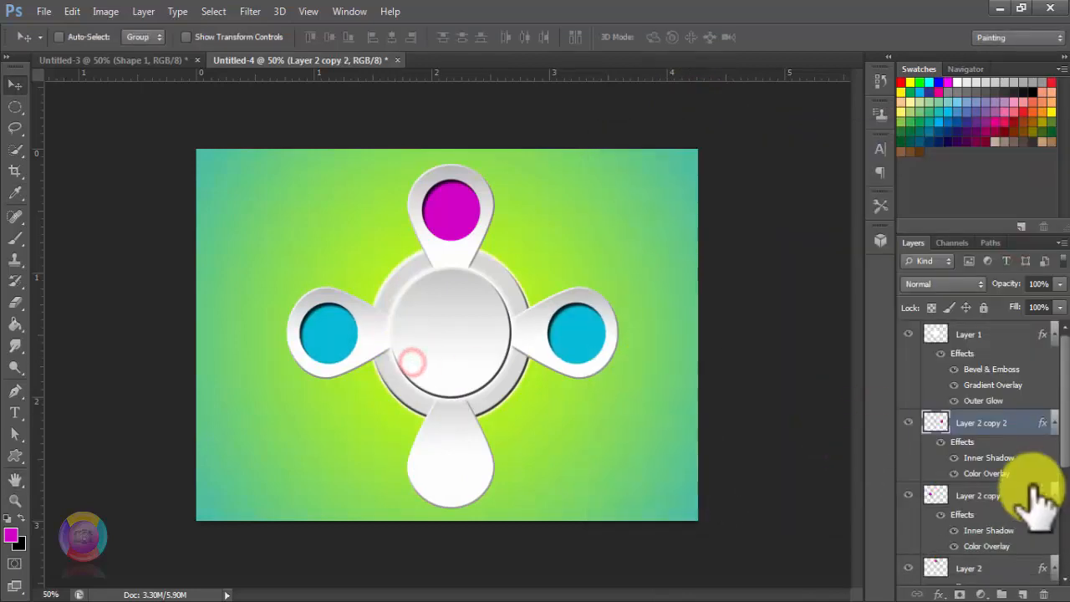
right_click(995, 420)
left_click(720, 92)
left_click(653, 331)
left_click(909, 189)
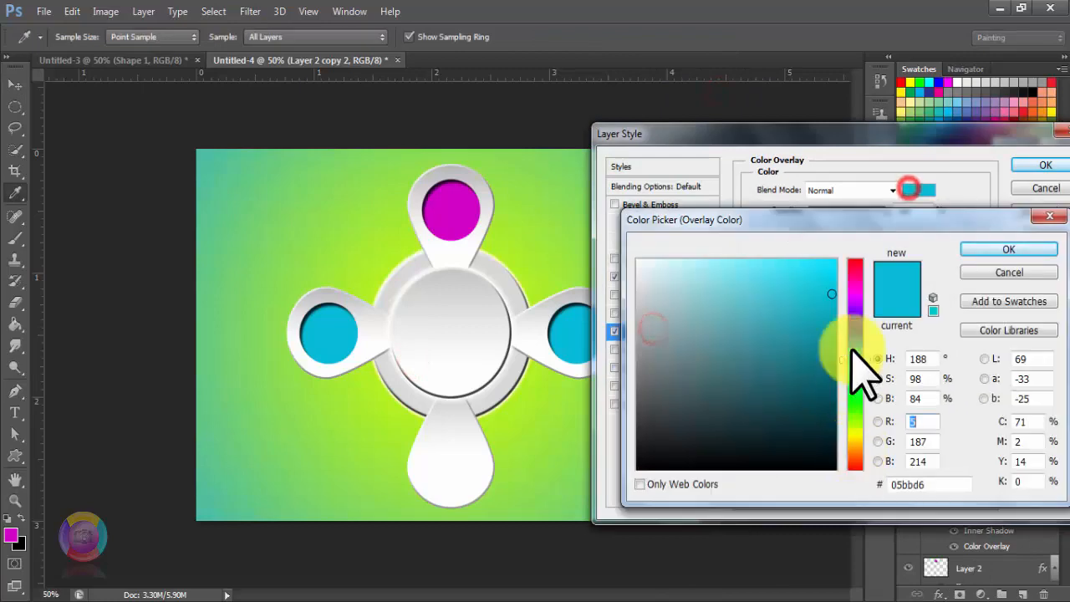
left_click(855, 313)
left_click(831, 317)
left_click(980, 249)
left_click(1037, 164)
Duplicate the purple dot's layer, change the copy's colour overlay to crimson red, and place it in the lower raindrop's round end.
left_click_drag(1023, 427, 1023, 593)
right_click(988, 423)
left_click(713, 93)
left_click(653, 331)
left_click(920, 191)
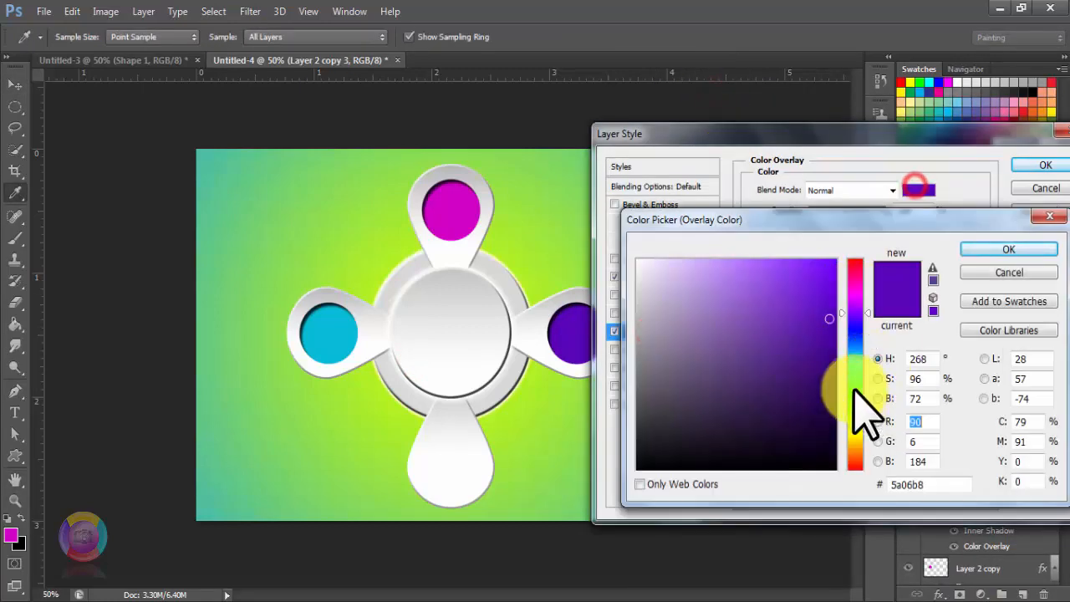
left_click(856, 412)
left_click(834, 300)
left_click(856, 273)
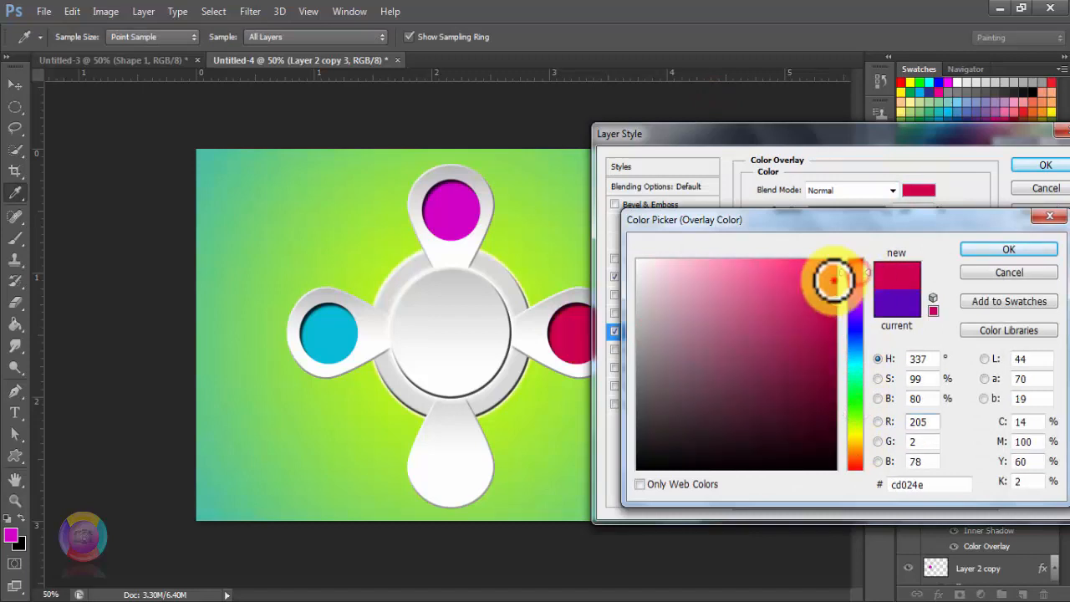
left_click(835, 280)
left_click(1007, 250)
key("Return")
left_click_drag(587, 357, 465, 505)
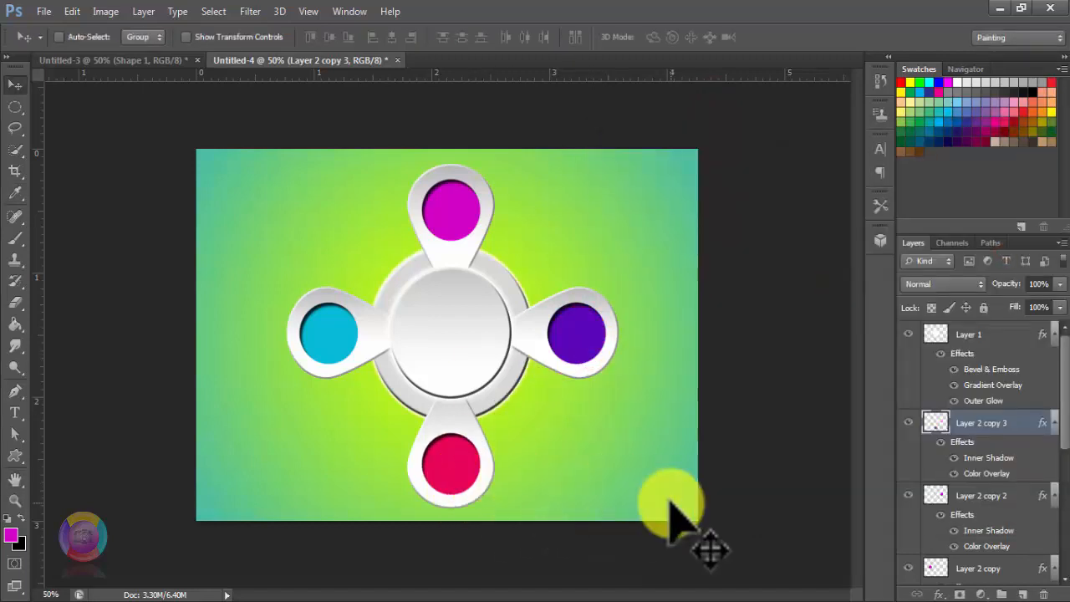
key("ctrl+minus")
key("ctrl+minus")
key("ctrl+minus")
key("ctrl+minus")
key("ctrl+minus")
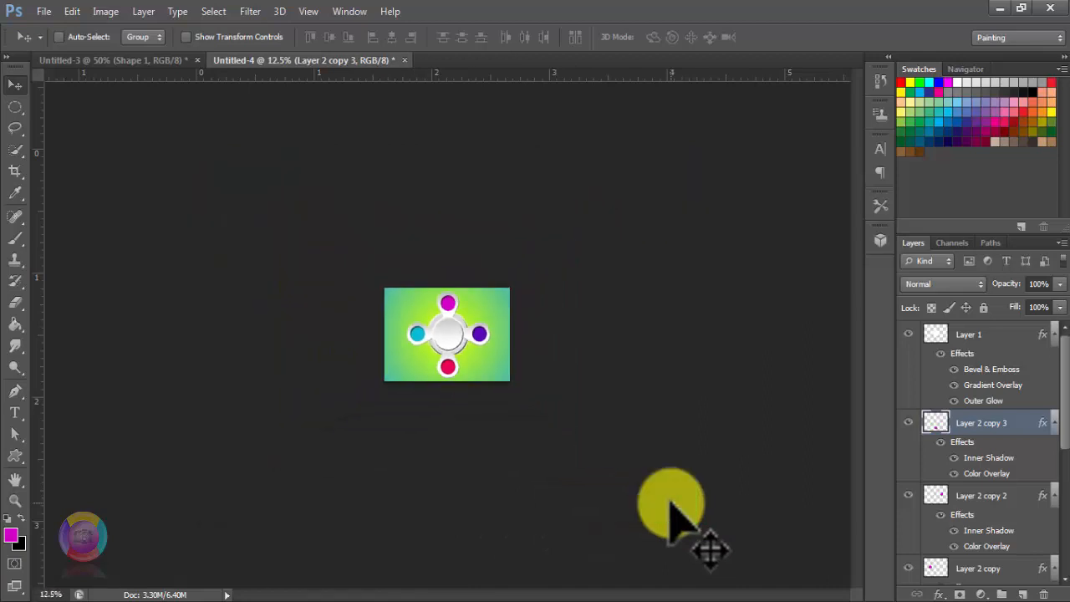